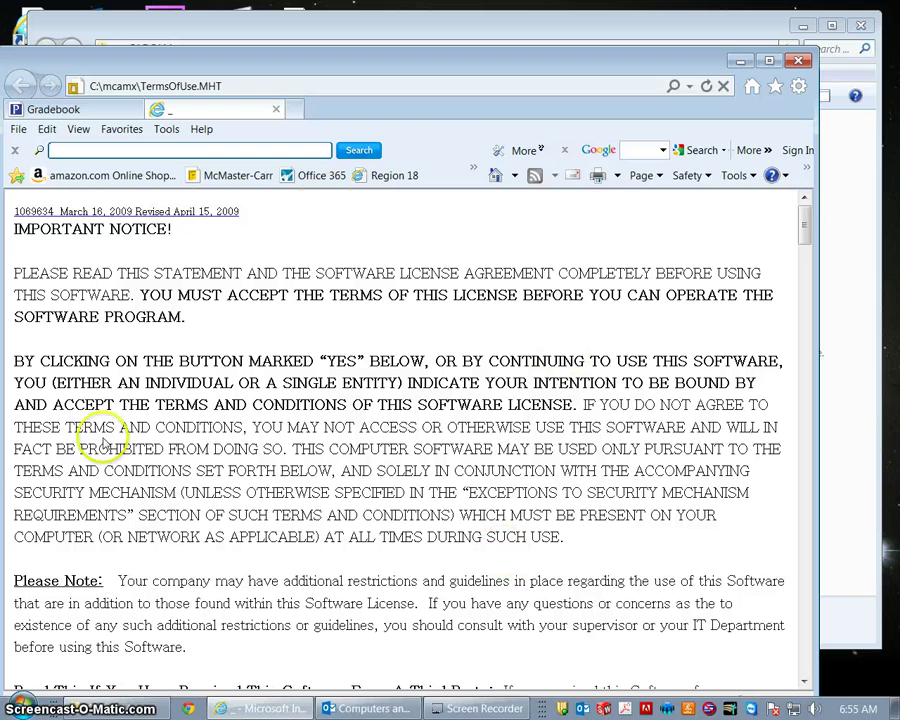
Close the terms of use document and accept the Mastercam license agreement.
click(799, 63)
click(395, 395)
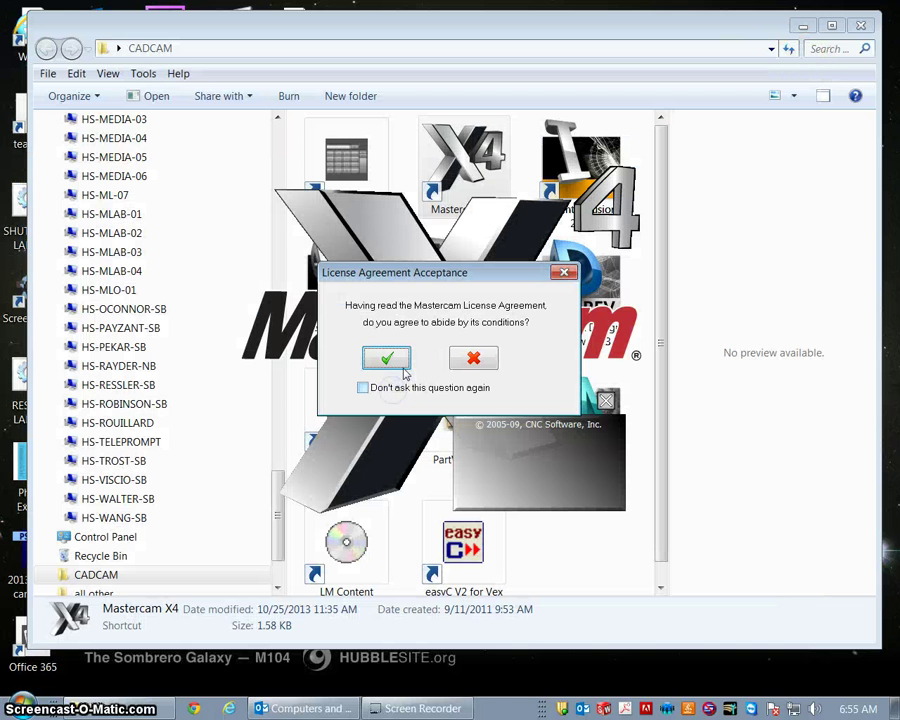
click(388, 359)
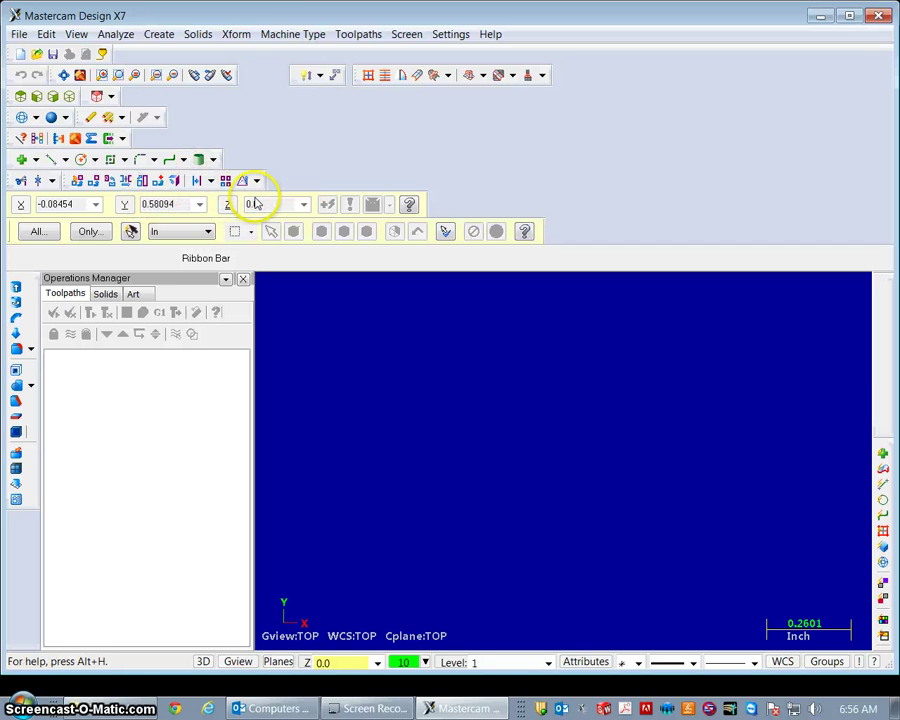
Review the available mill machine definitions against the machine menu items, and accept the list.
click(296, 35)
mouse_move(299, 58)
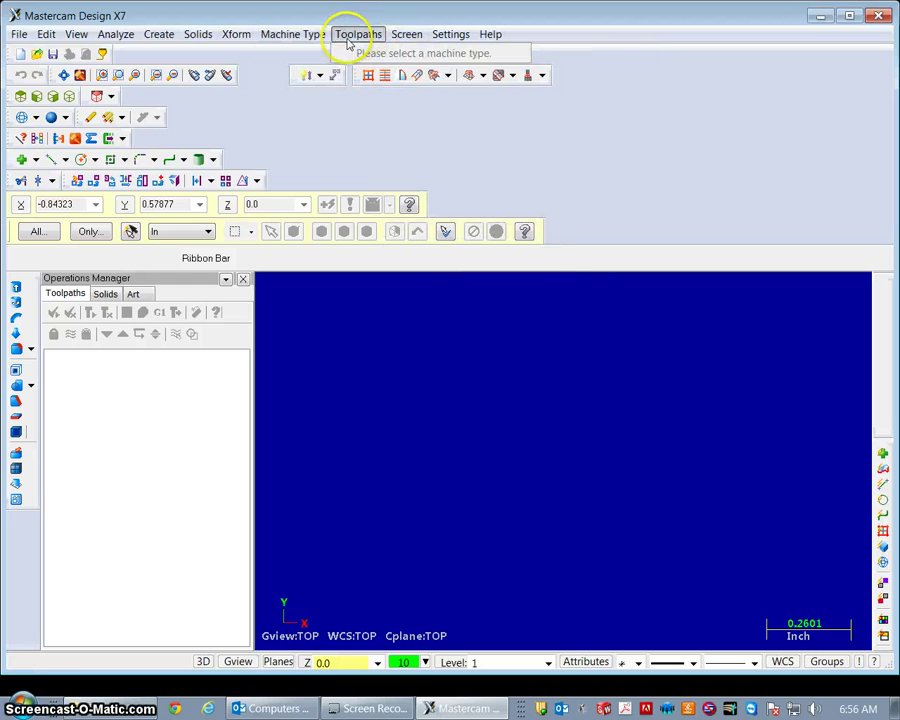
mouse_move(335, 55)
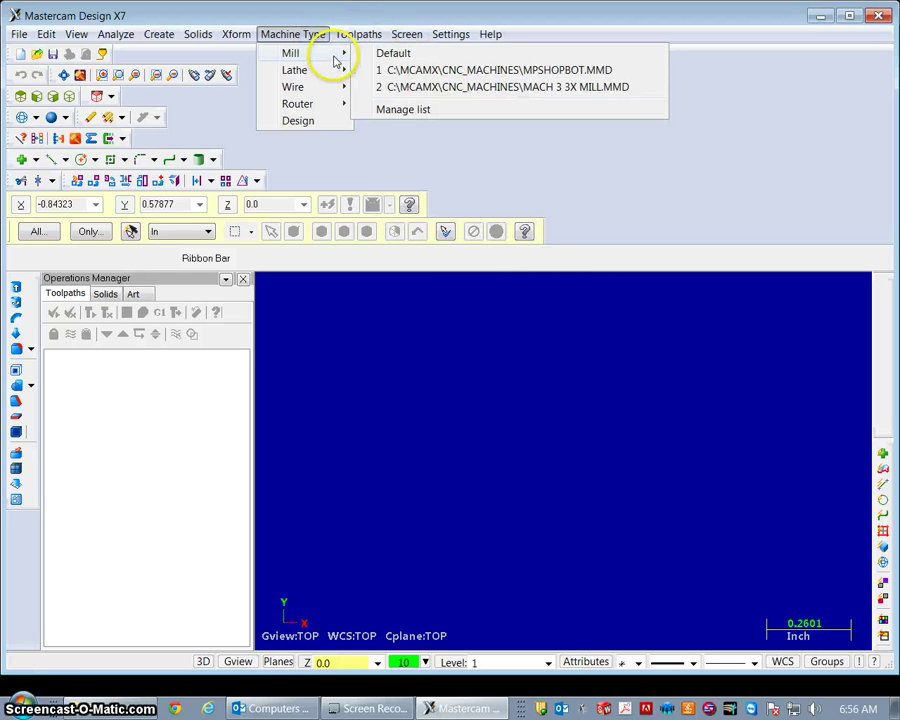
click(404, 110)
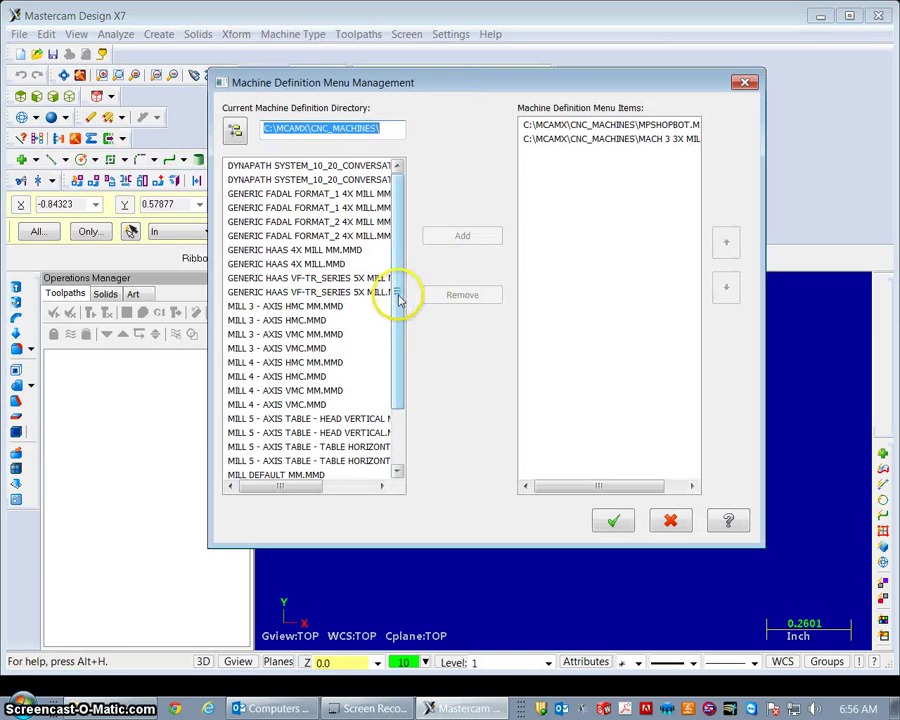
drag(398, 293, 402, 402)
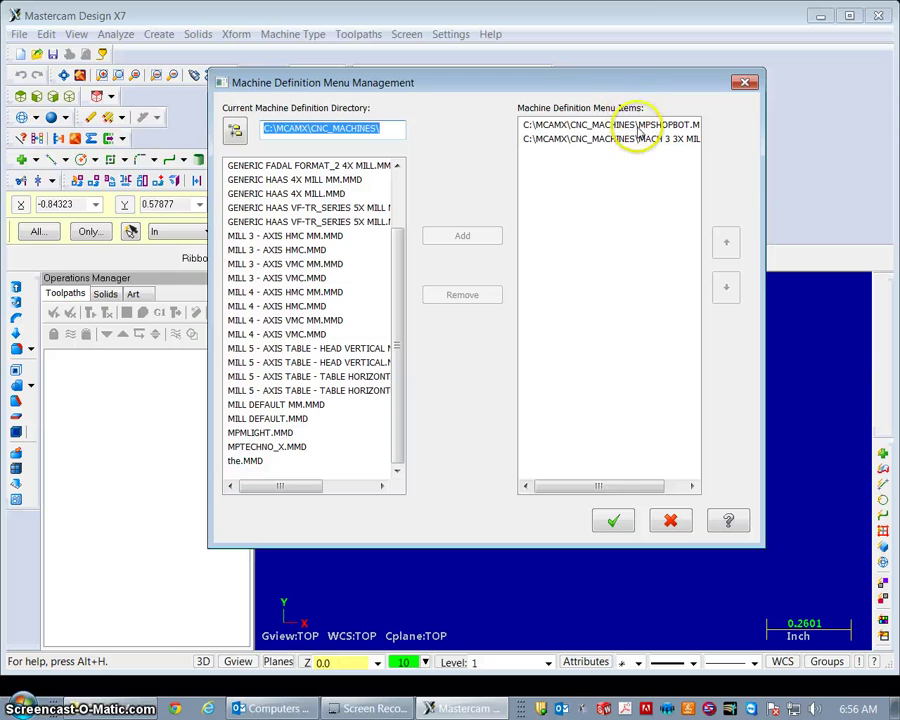
click(615, 522)
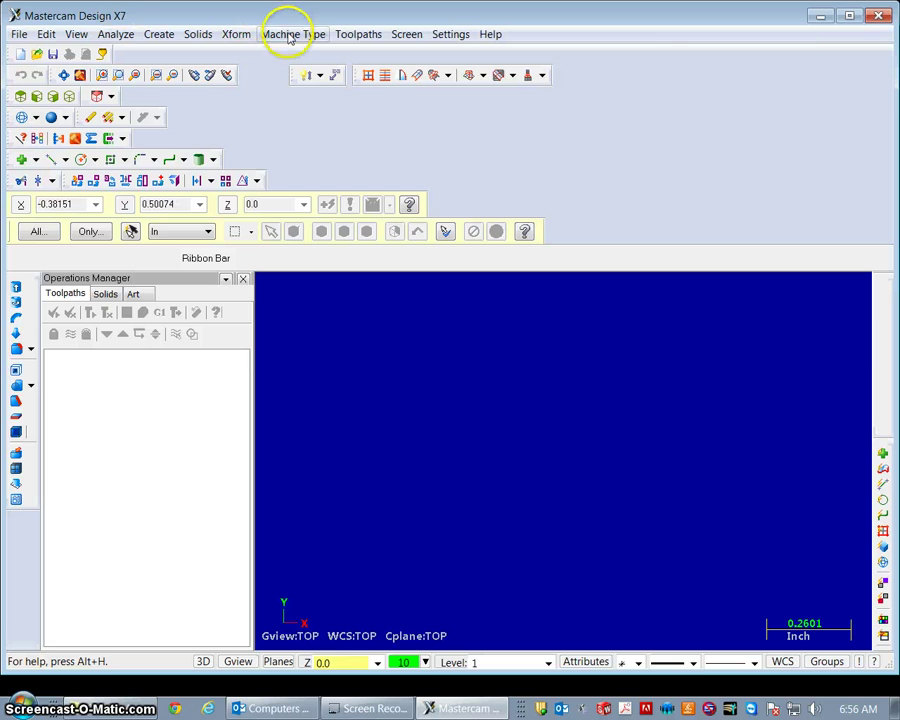
Set the machine type to the MPSHOPBOT.MMD mill and slightly widen the Operations Manager.
click(292, 34)
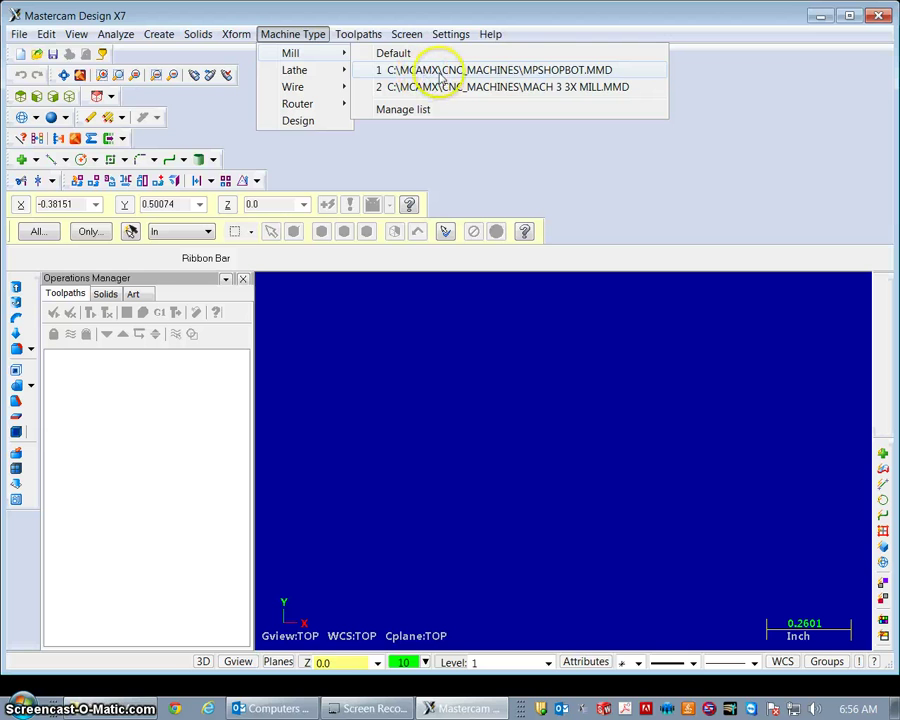
click(587, 72)
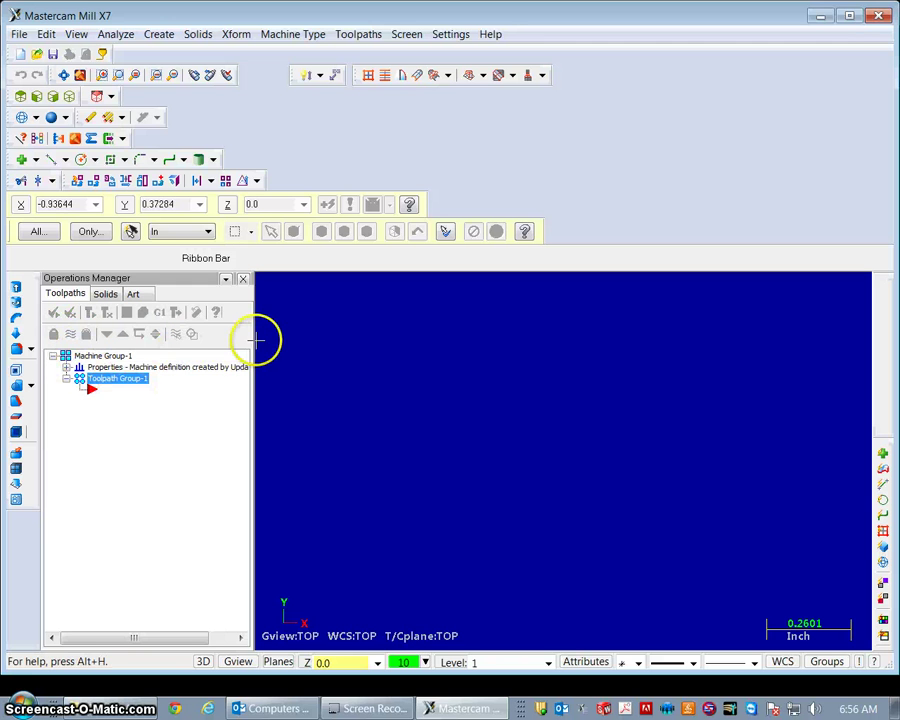
drag(251, 340, 256, 340)
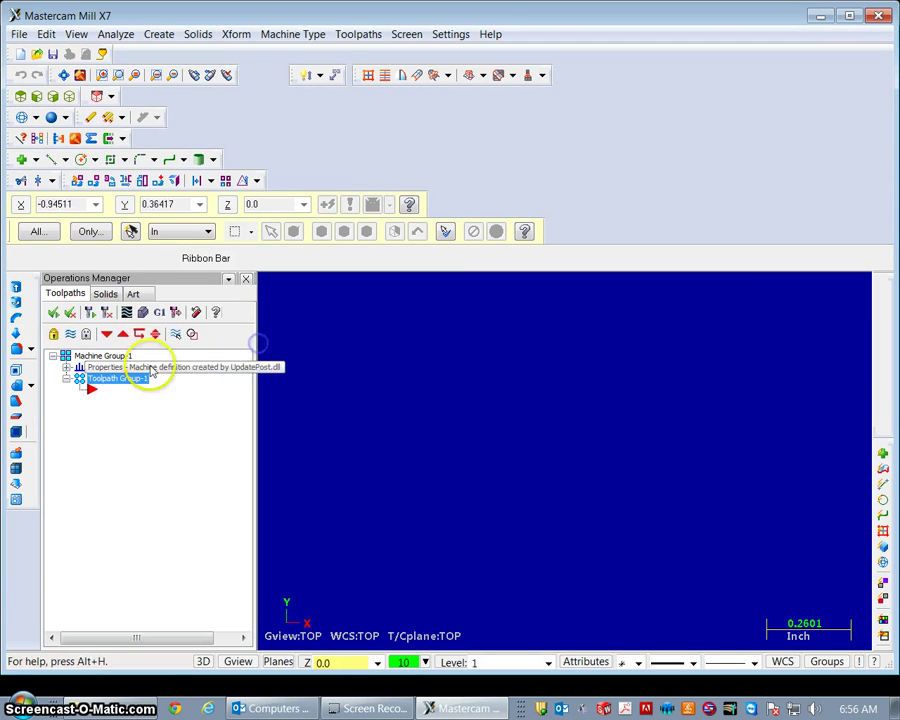
In the machine group's stock setup, place the stock origin at the block's upper left corner and enable stock display.
click(66, 367)
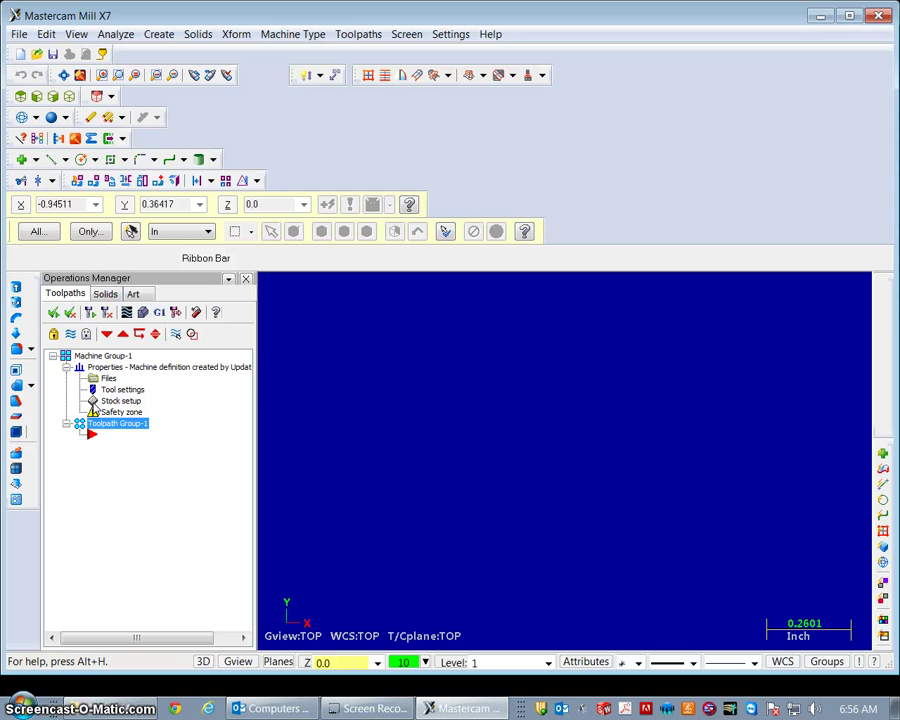
click(112, 400)
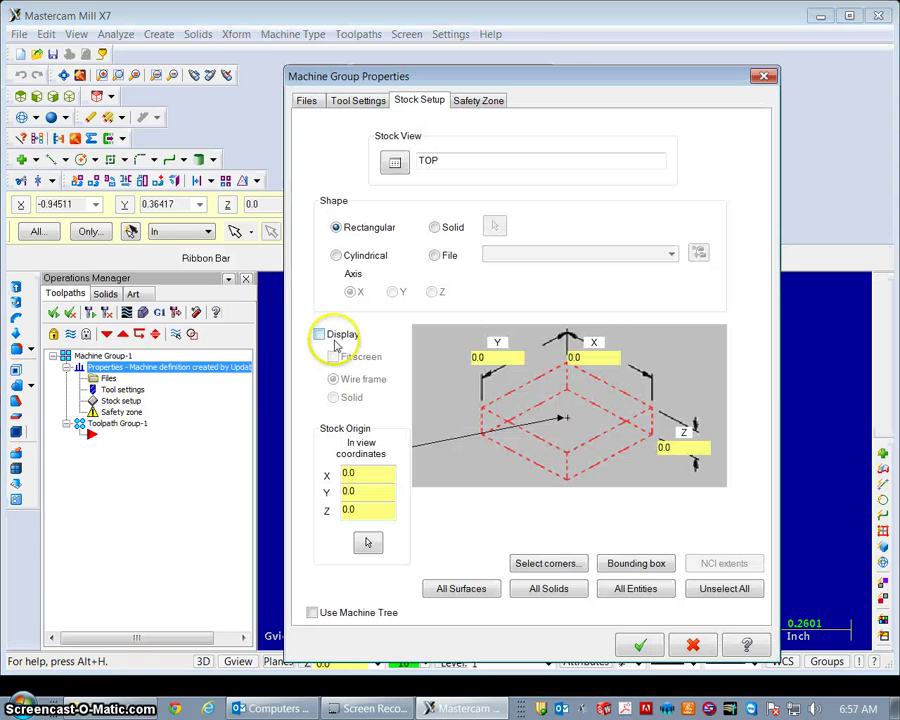
drag(583, 80, 517, 44)
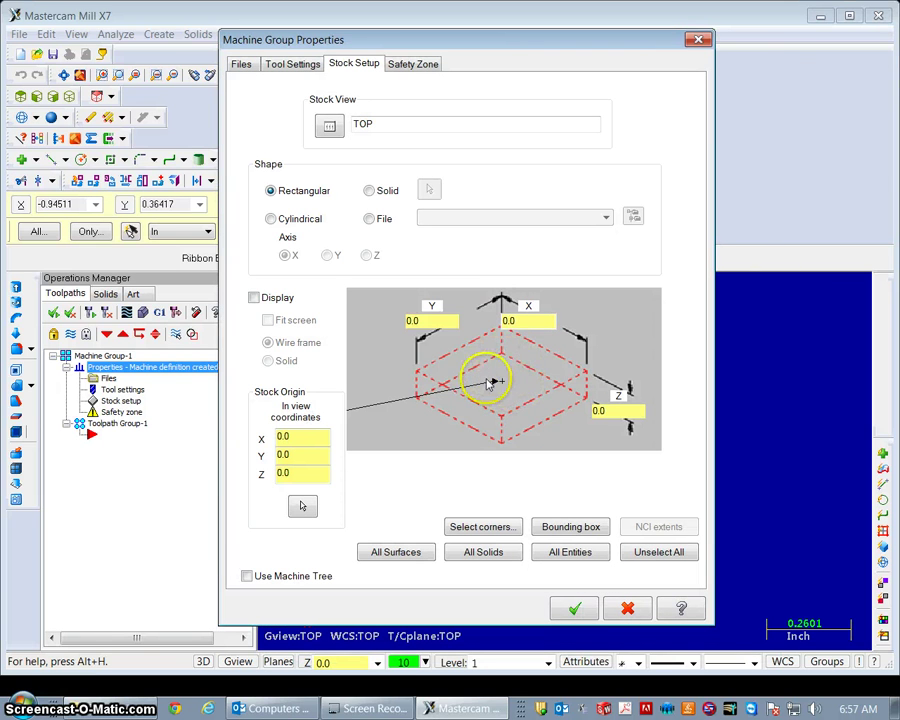
click(417, 372)
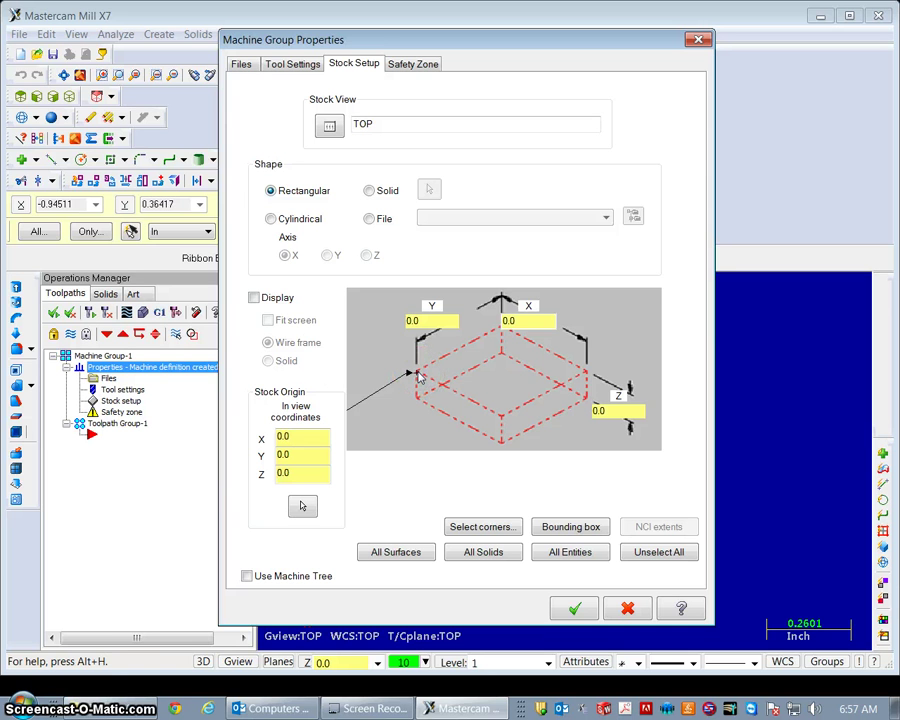
click(254, 299)
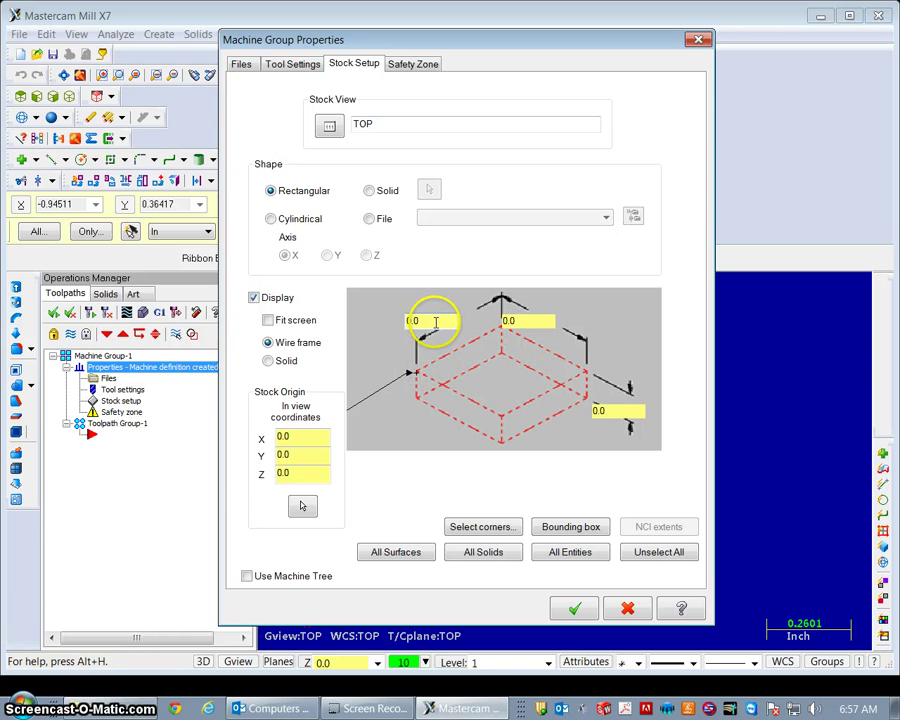
Size the rectangular stock to Y 5, X 16 and Z 2 inches, and apply the machine group properties.
drag(441, 320, 400, 319)
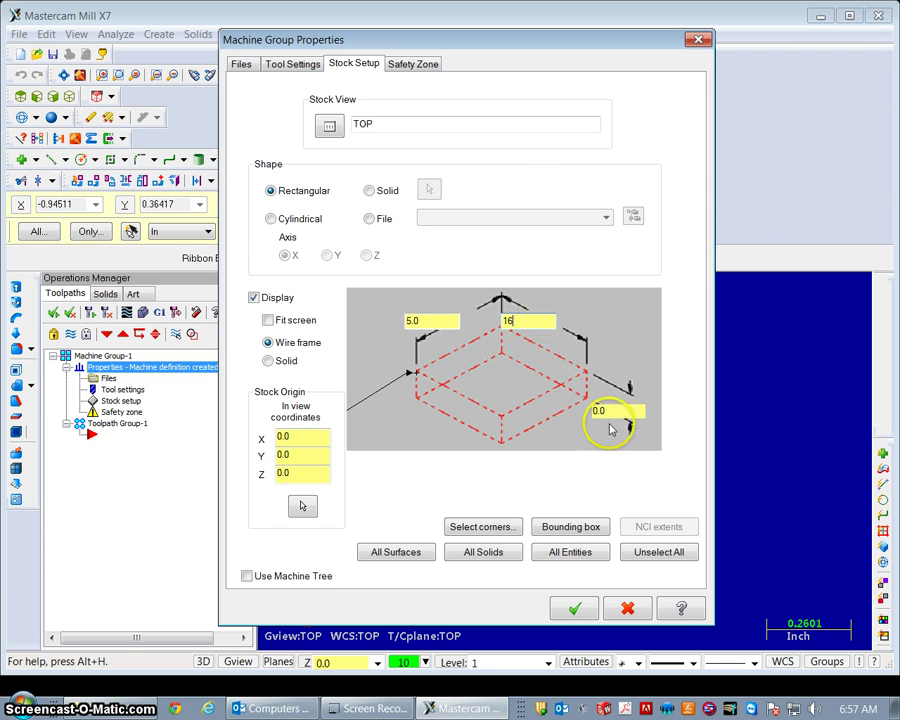
drag(621, 411, 567, 413)
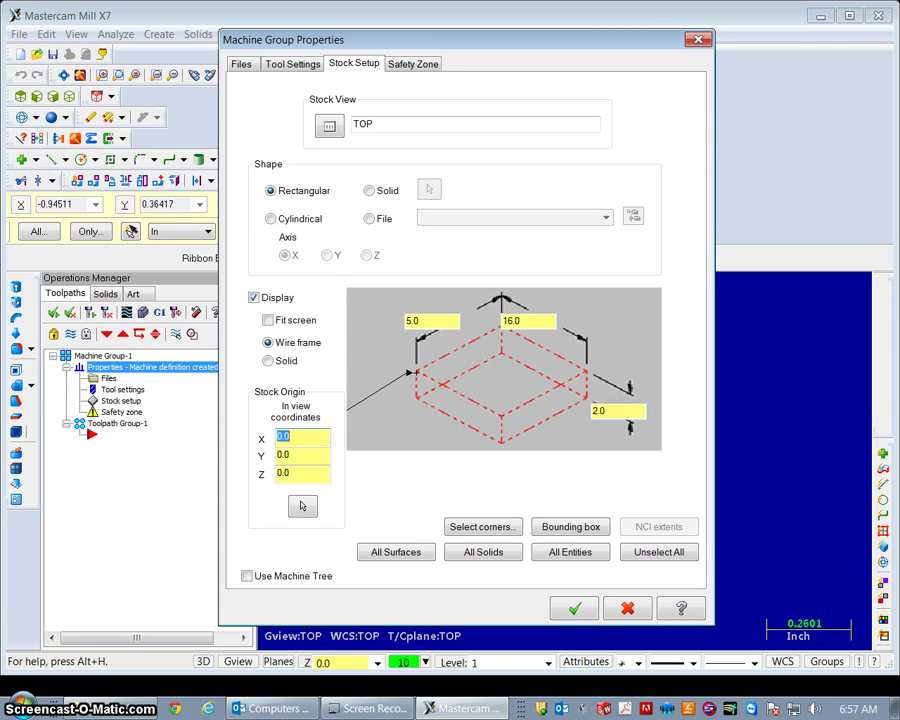
click(572, 609)
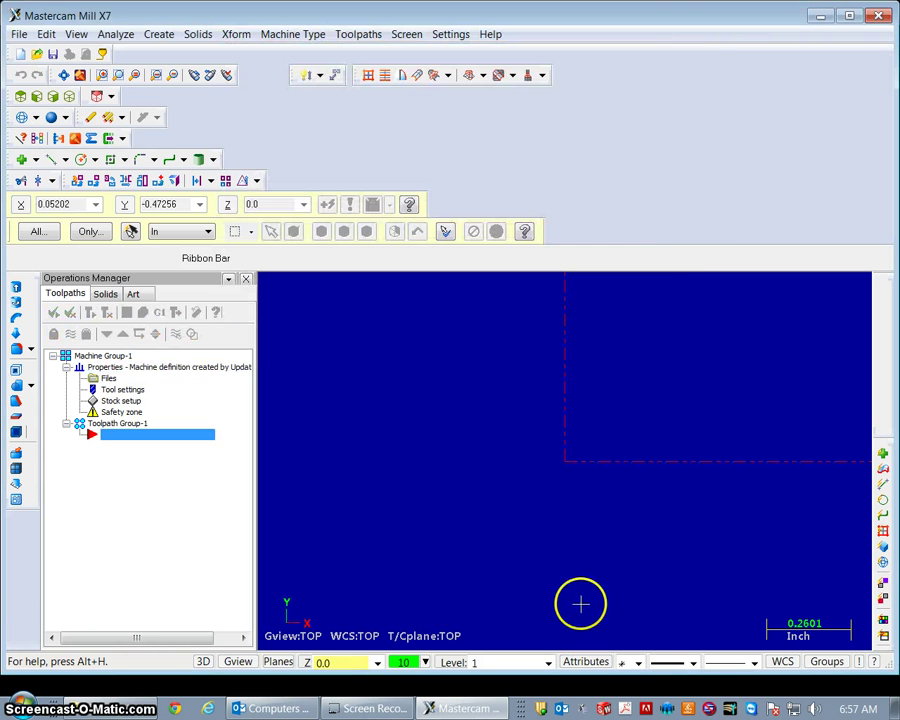
Examine the stock outline in the top view, from its origin corner to its full extent.
scroll(590, 450, up, 8)
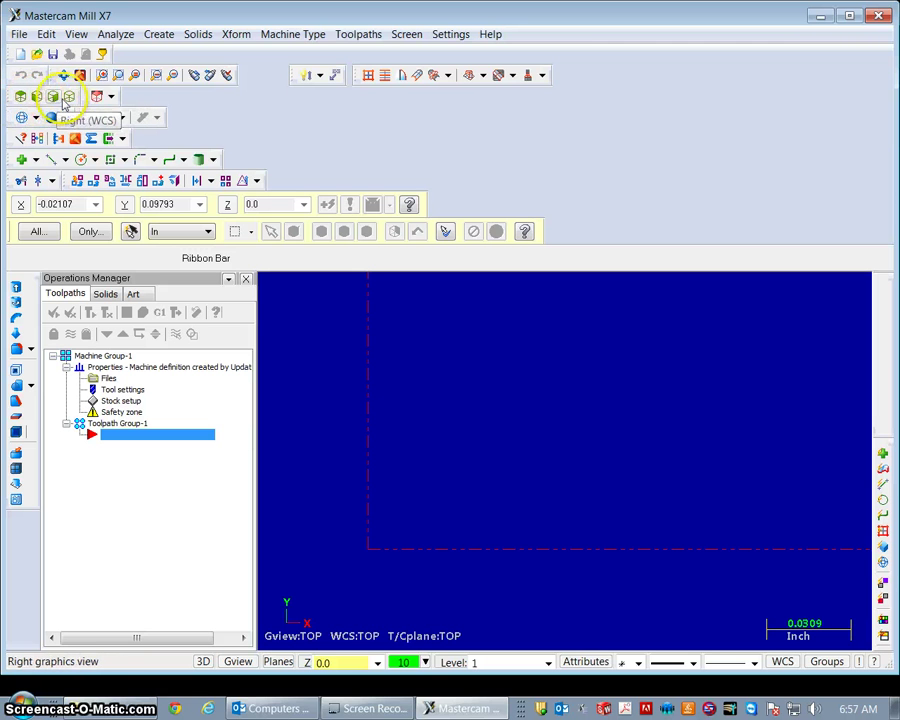
click(23, 101)
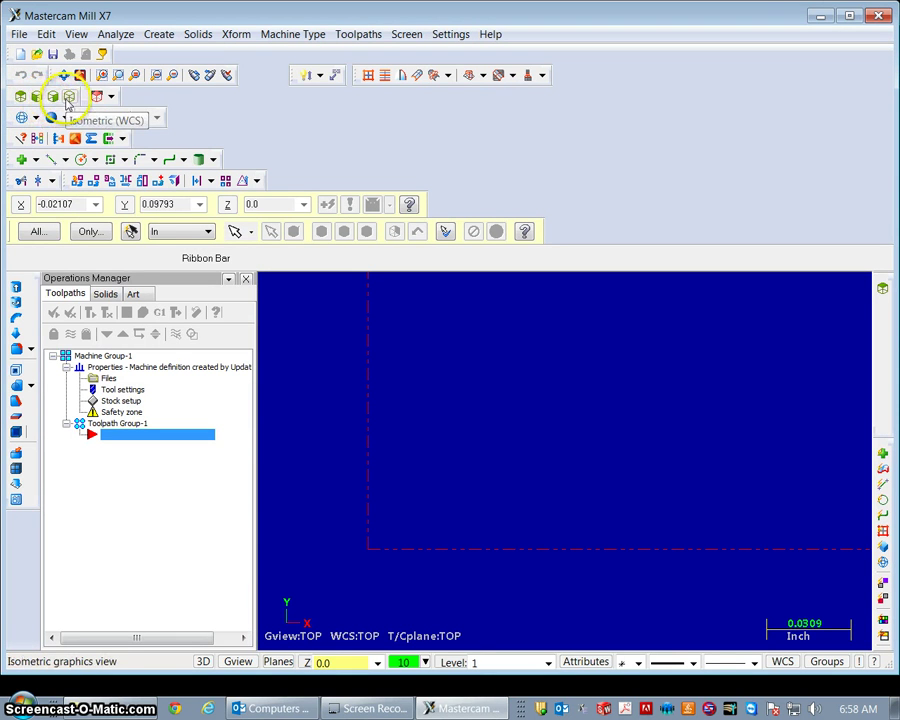
scroll(576, 396, down, 2)
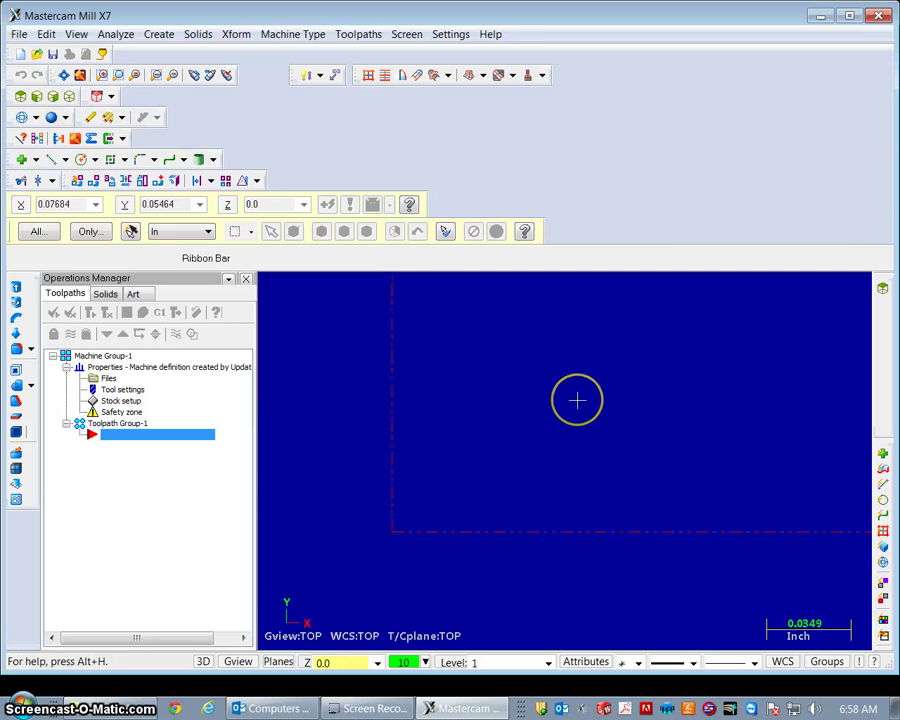
scroll(577, 400, down, 2)
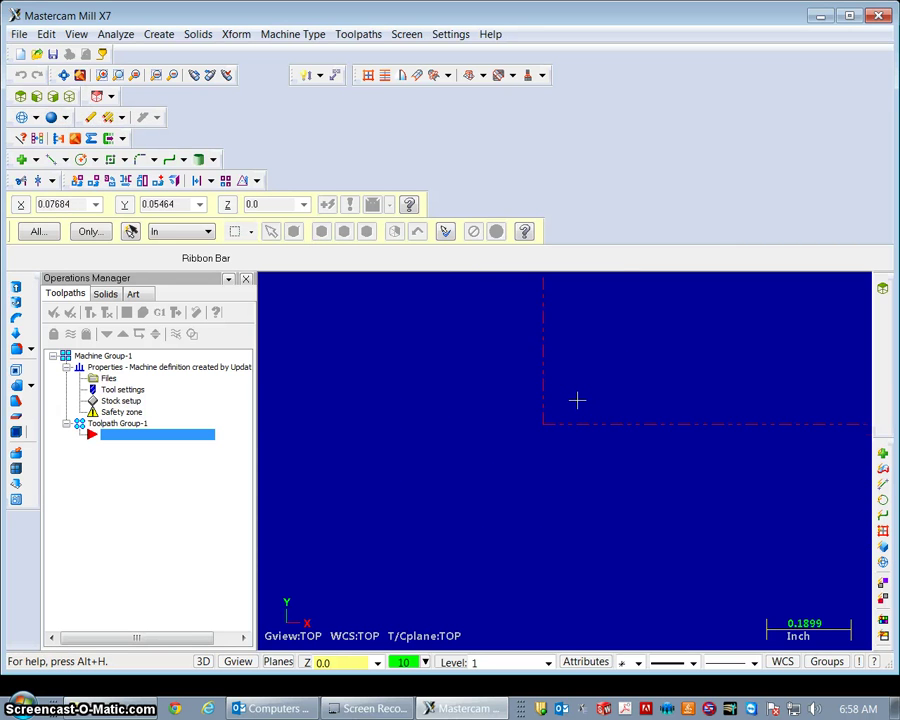
scroll(577, 400, up, 4)
scroll(577, 405, down, 3)
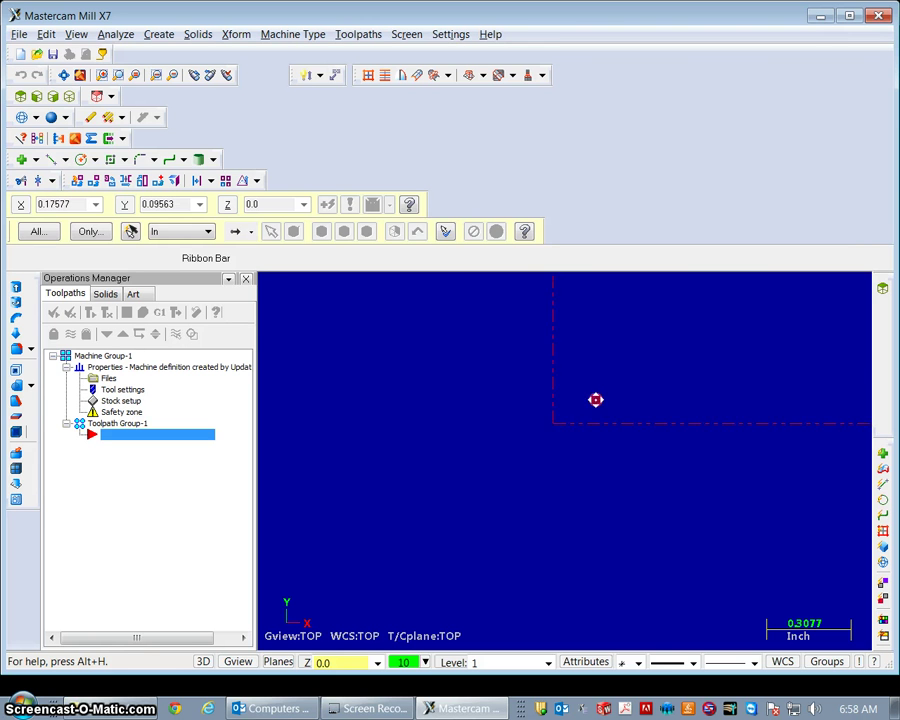
middle_drag(451, 507, 408, 553)
scroll(539, 511, down, 3)
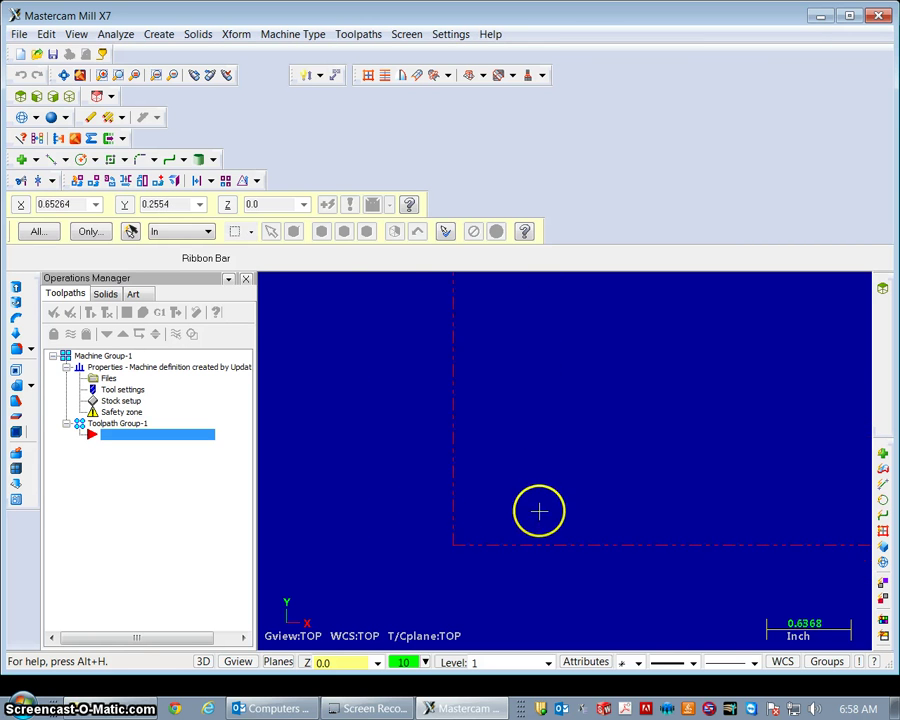
scroll(580, 490, down, 1)
middle_drag(646, 460, 389, 509)
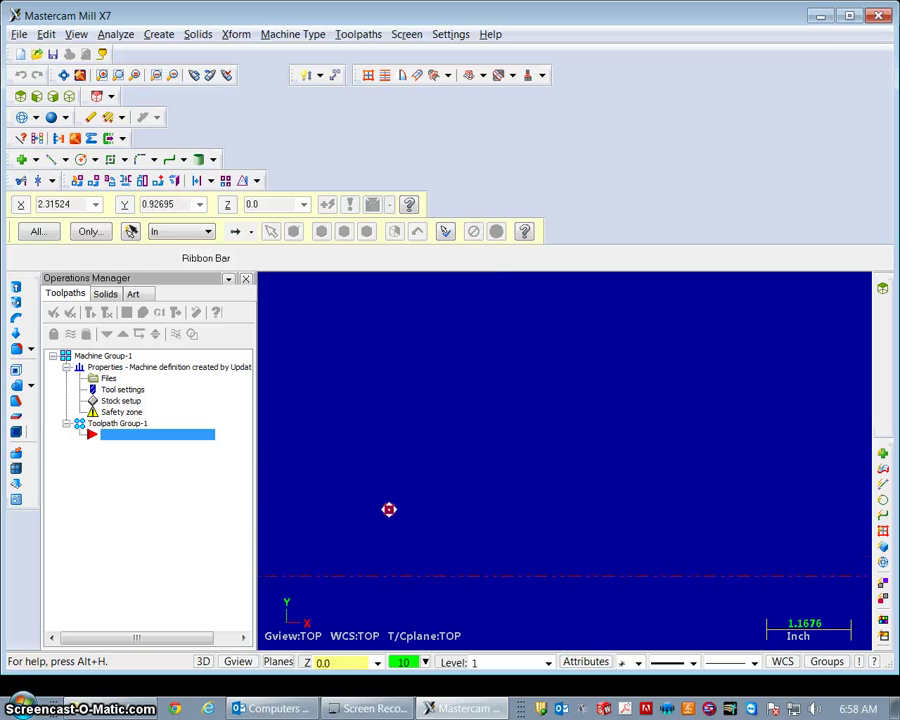
scroll(451, 508, down, 4)
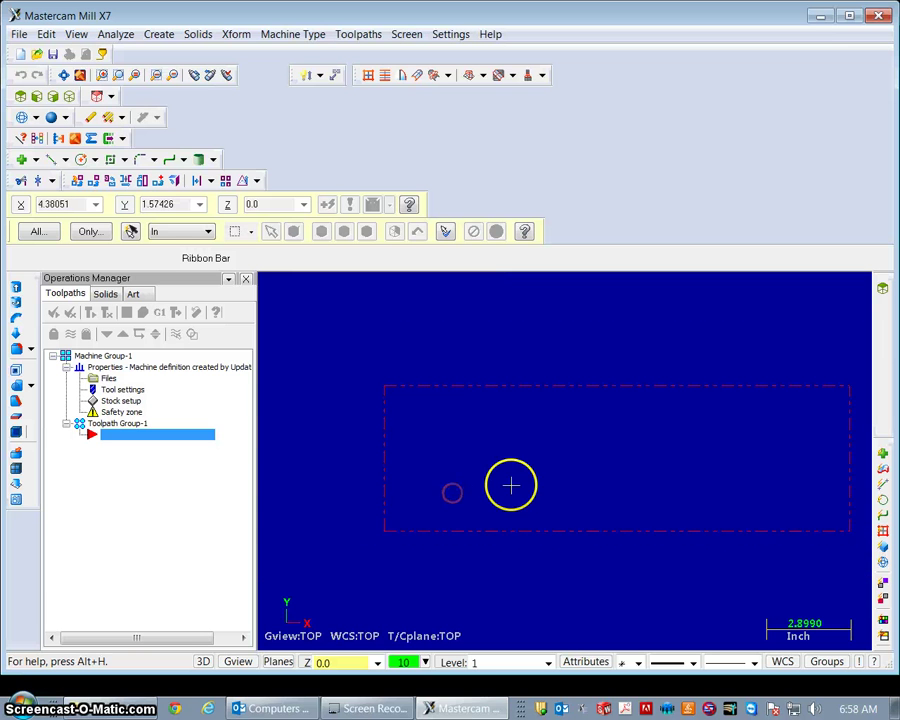
scroll(511, 485, up, 1)
scroll(511, 485, down, 1)
middle_drag(492, 485, 462, 468)
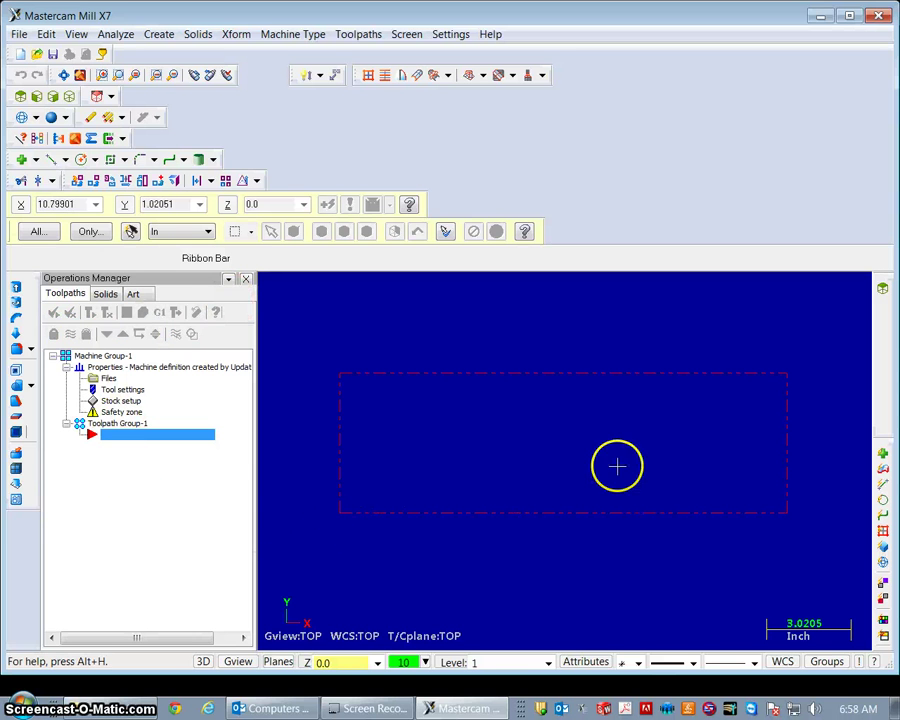
Start a File Merge/Pattern and browse to the personal user folder with all file types listed.
click(19, 36)
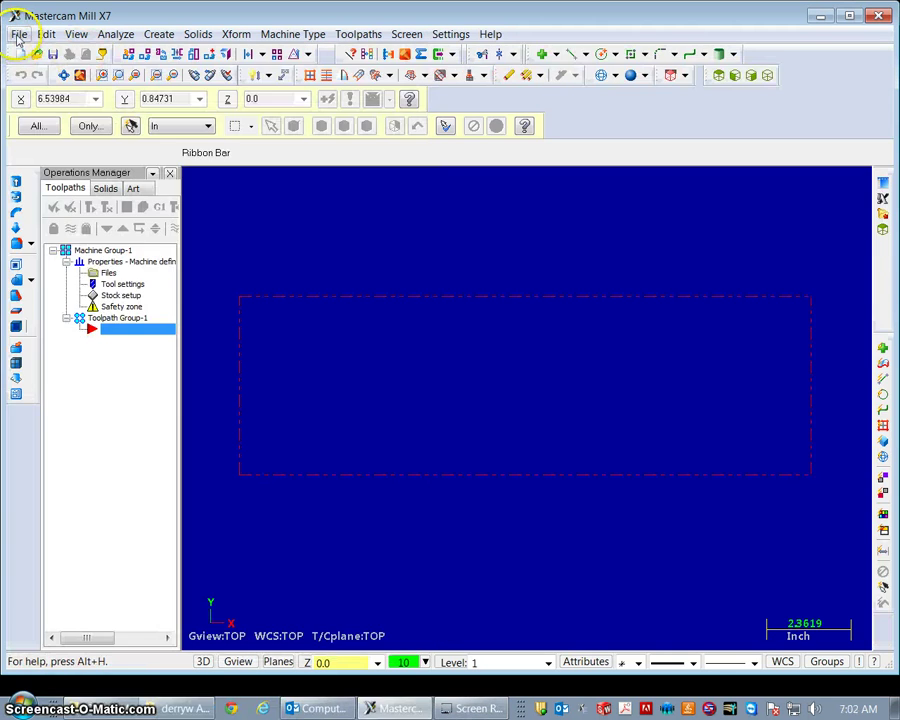
click(19, 34)
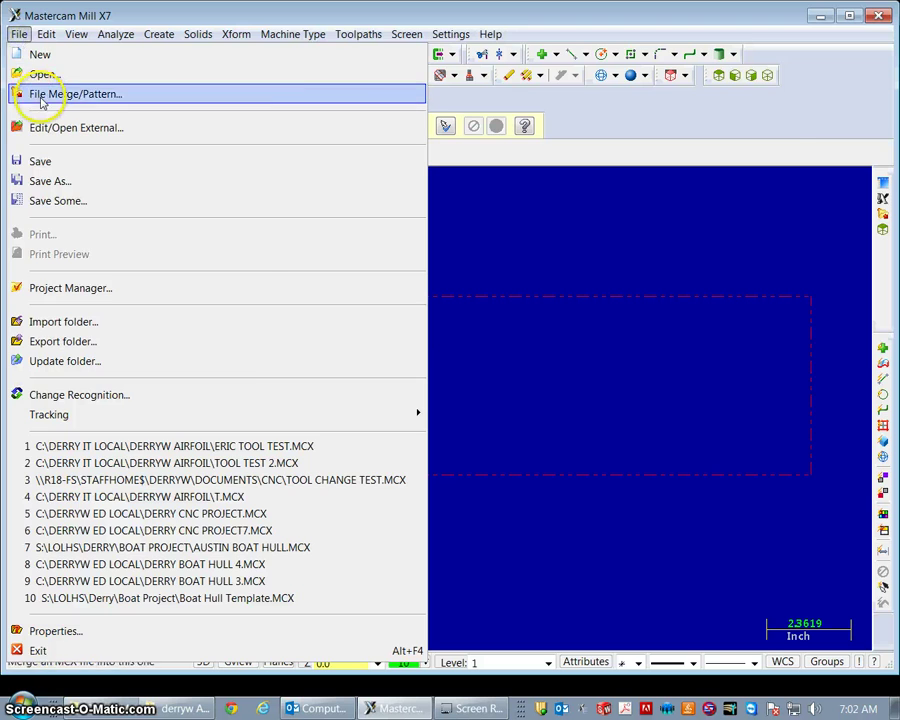
click(42, 94)
click(395, 127)
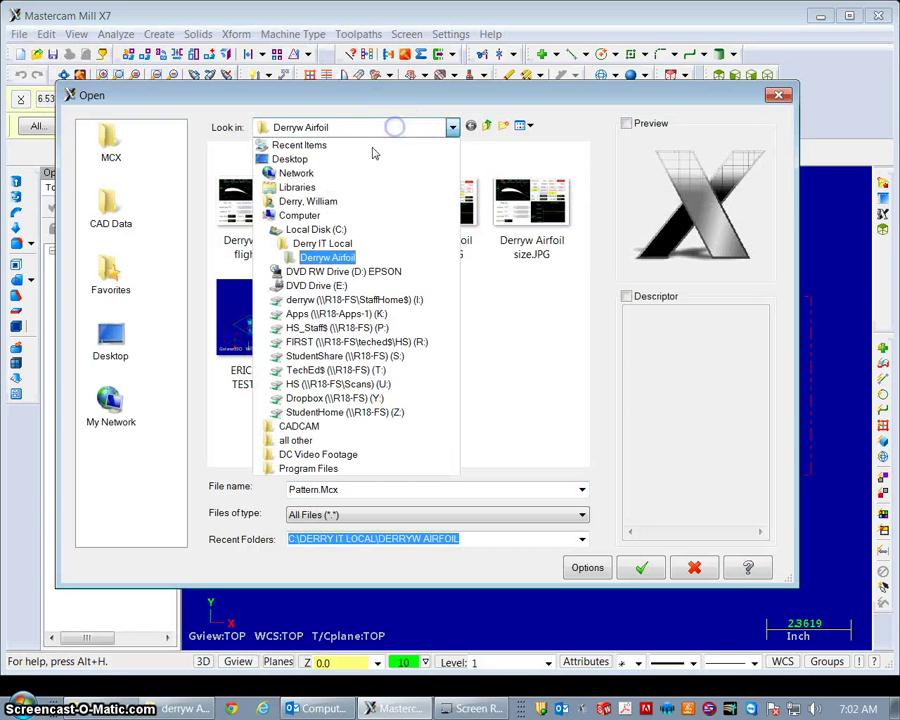
click(305, 203)
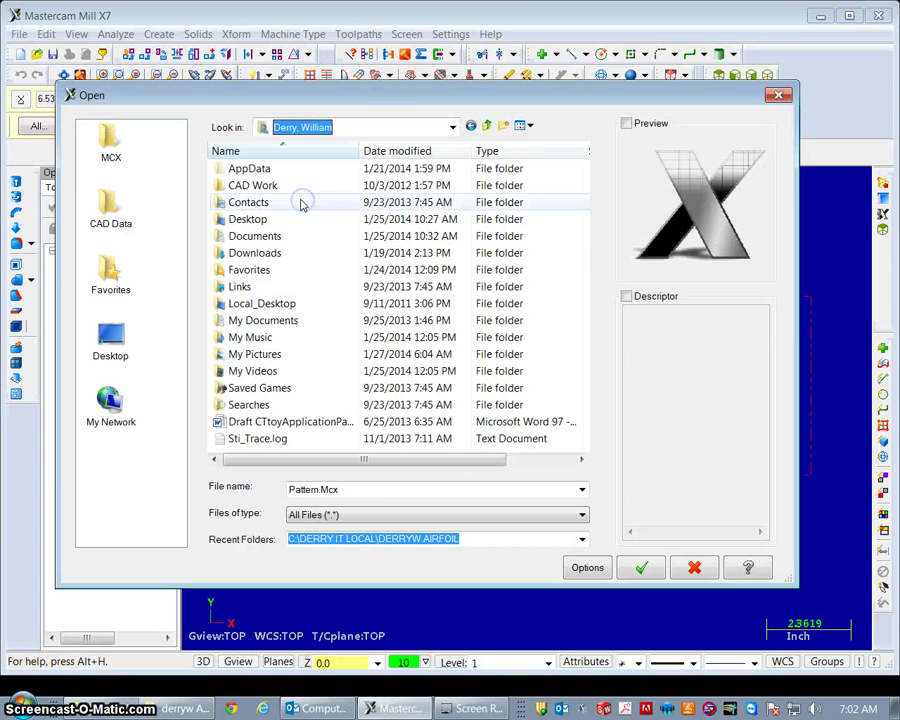
click(272, 324)
double_click(272, 324)
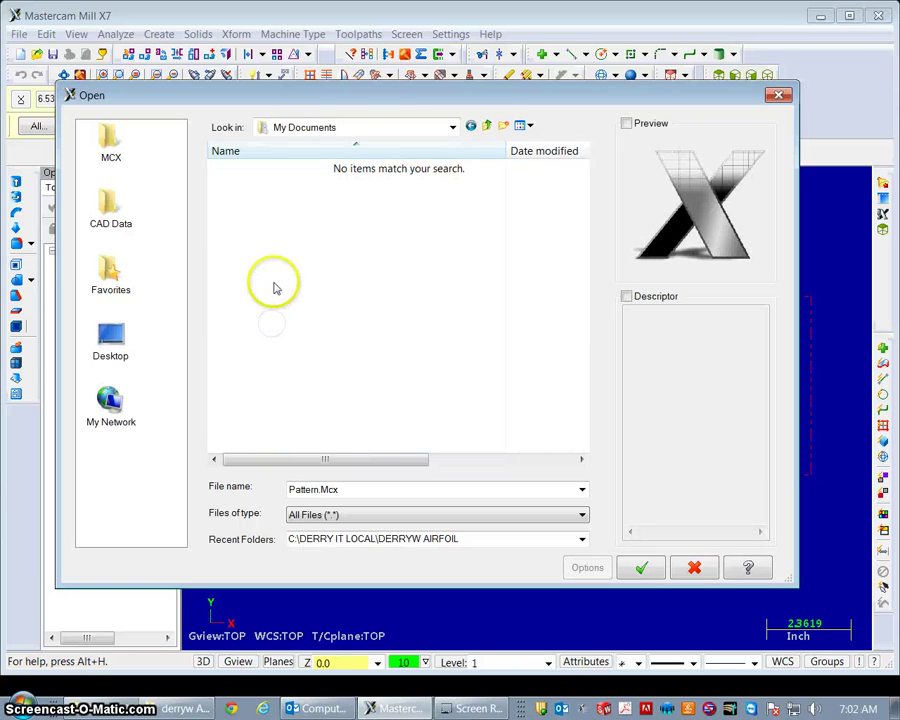
click(485, 127)
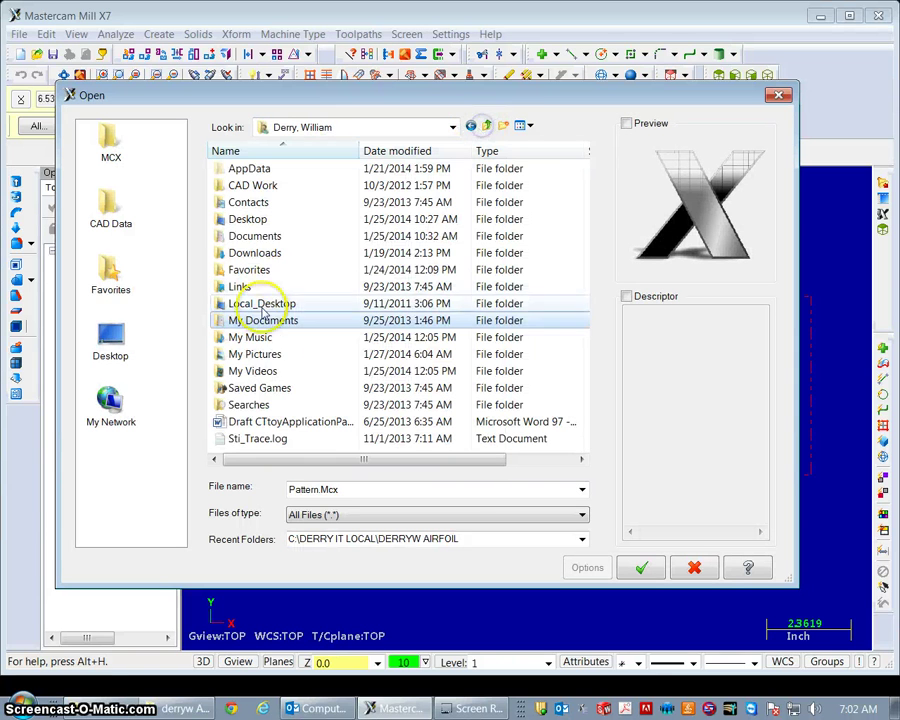
Merge the airfoil top .ipt part from the airfoil project folder inside Documents into the current file.
double_click(268, 235)
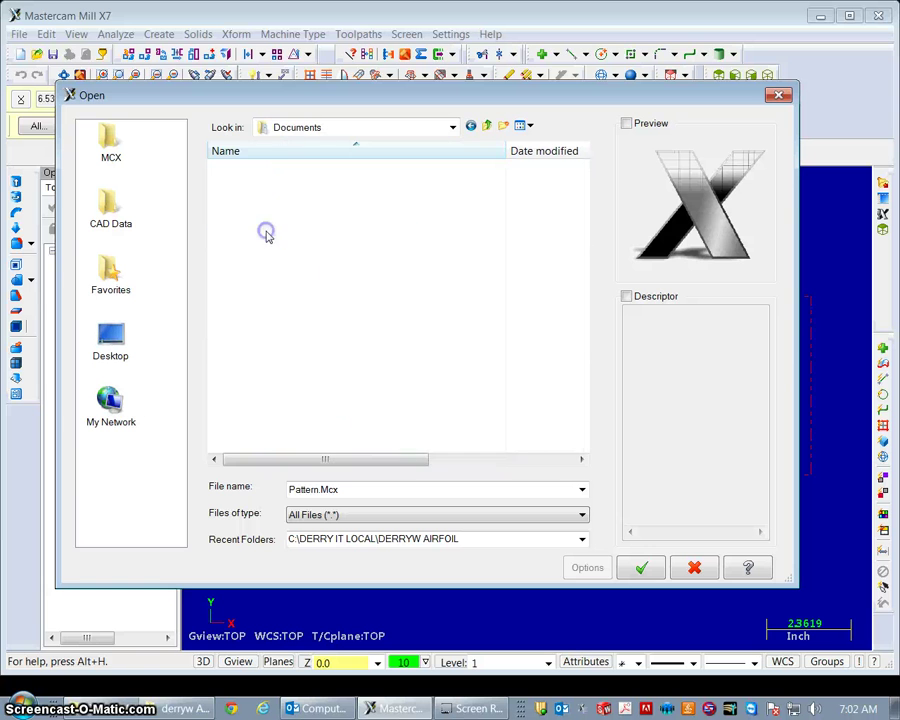
scroll(310, 295, down, 1)
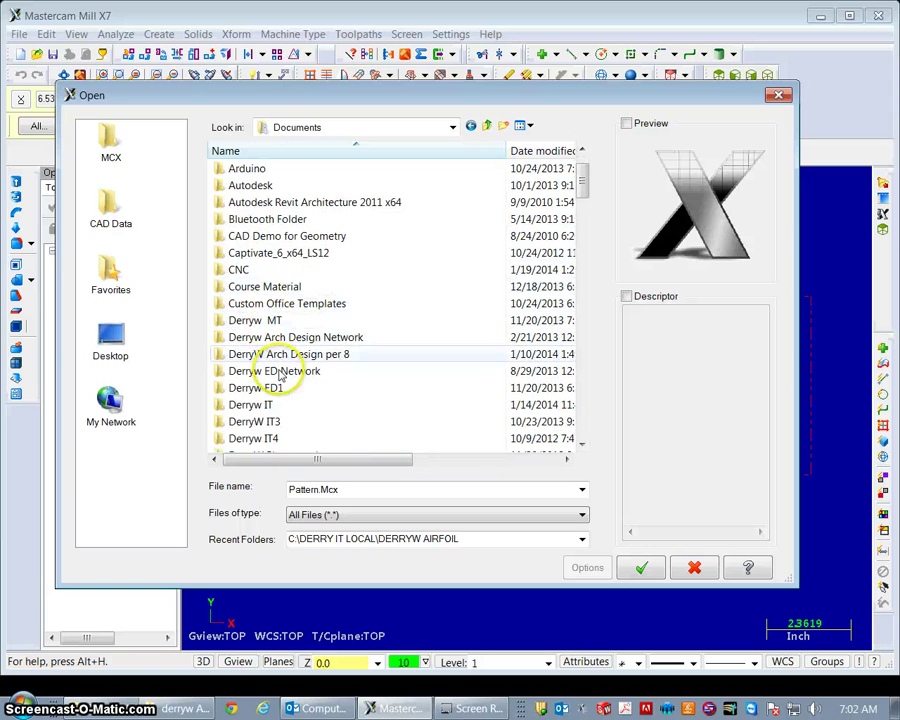
double_click(280, 404)
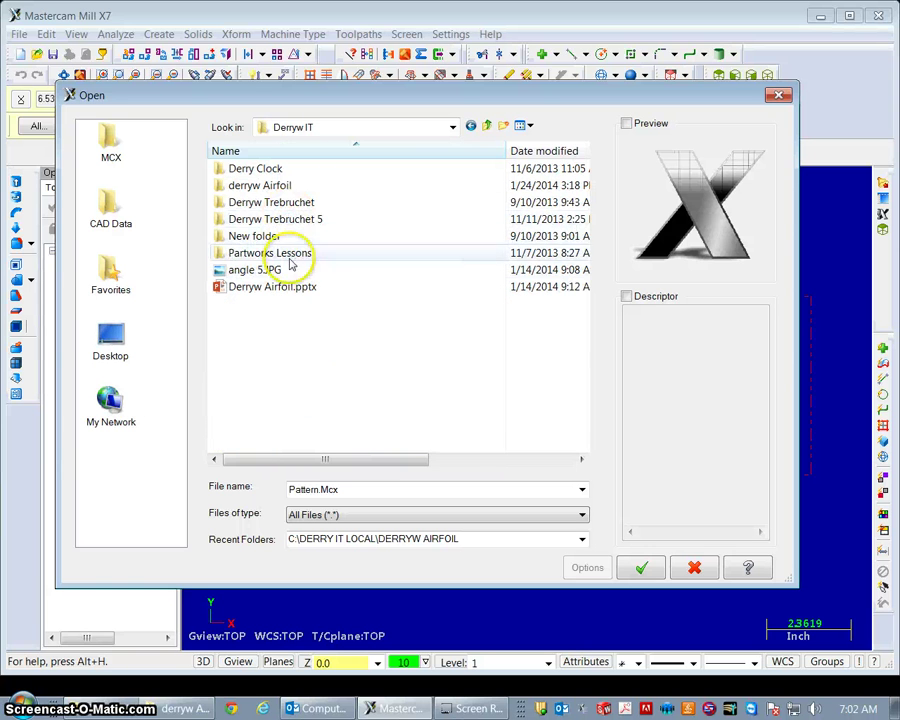
double_click(283, 187)
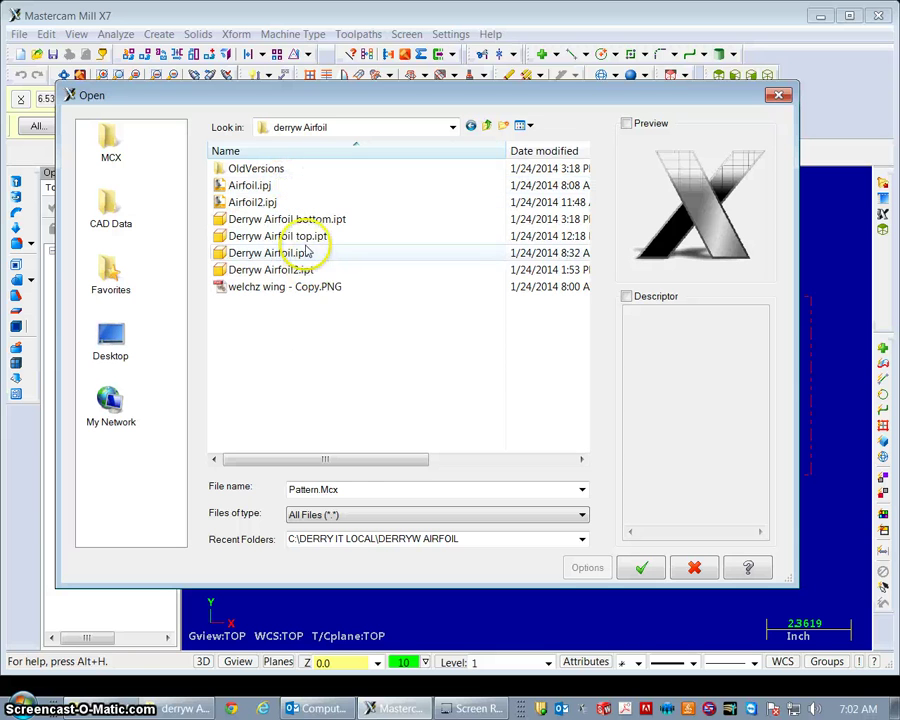
click(293, 238)
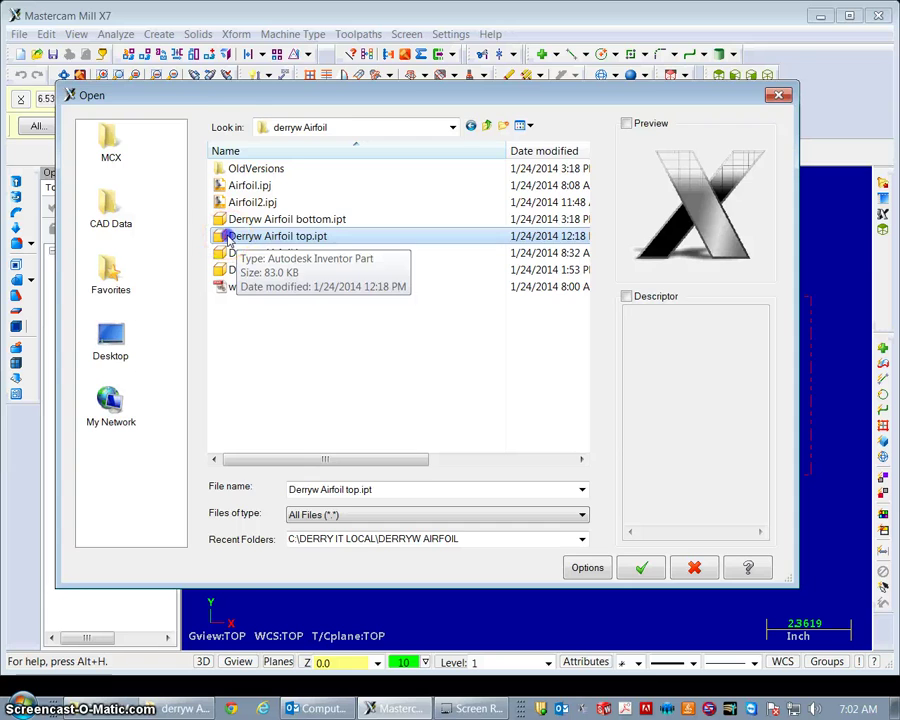
double_click(228, 240)
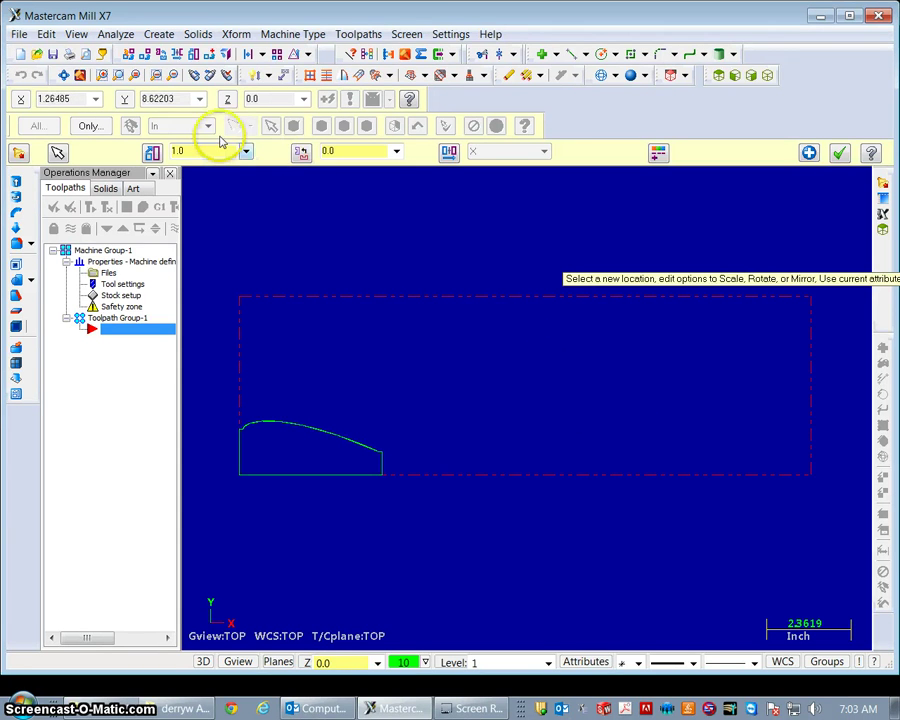
Examine the merged airfoil's position and orientation against the stock outline in the top and isometric views.
scroll(450, 330, down, 2)
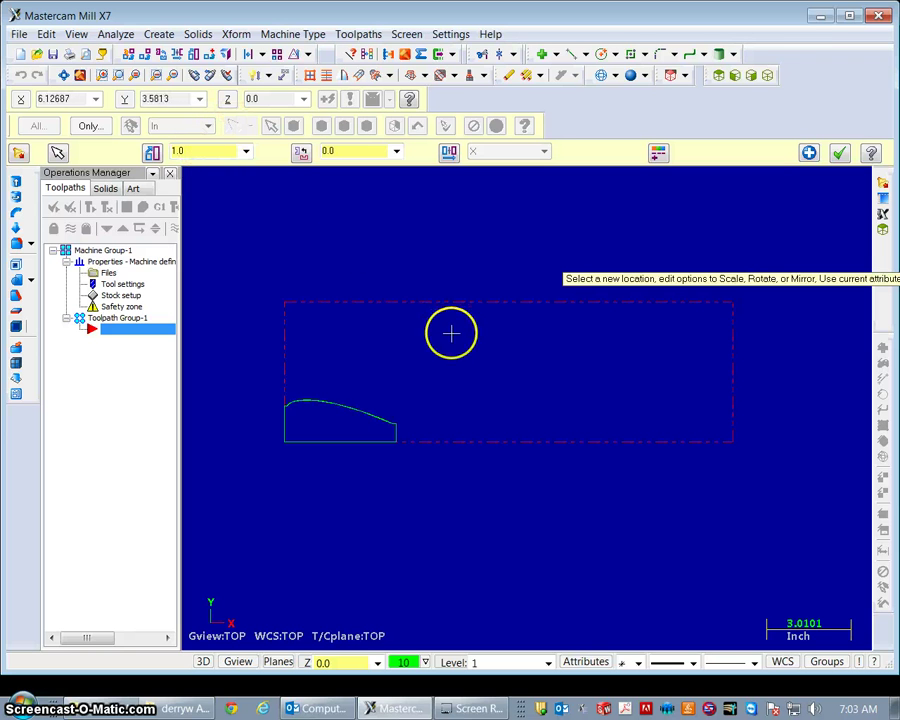
scroll(466, 356, down, 1)
scroll(468, 357, up, 2)
scroll(470, 359, up, 3)
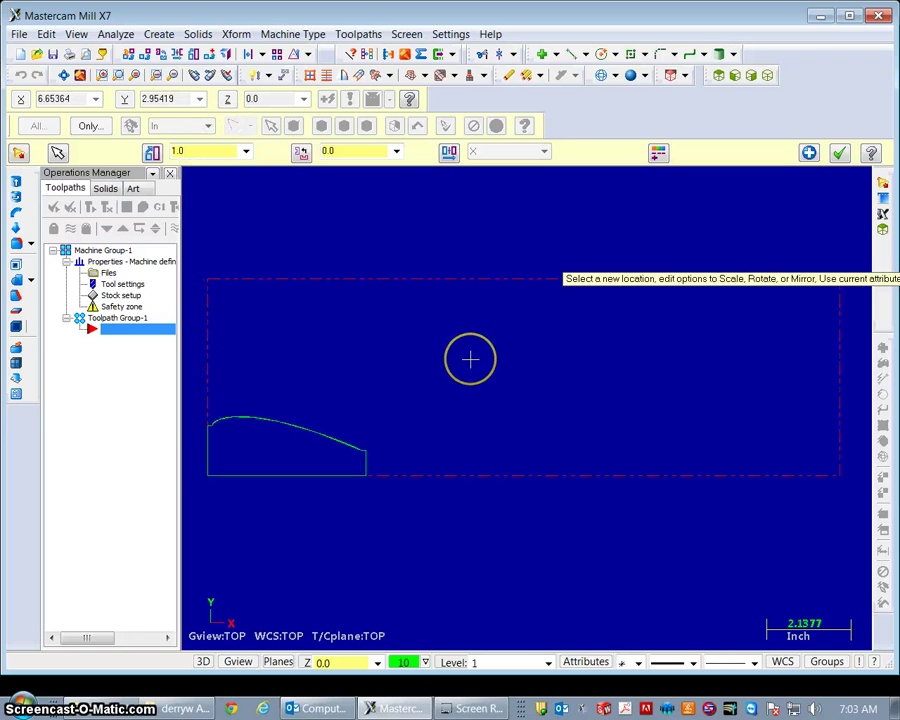
scroll(470, 359, down, 8)
scroll(470, 359, up, 7)
scroll(470, 359, down, 1)
scroll(470, 359, down, 6)
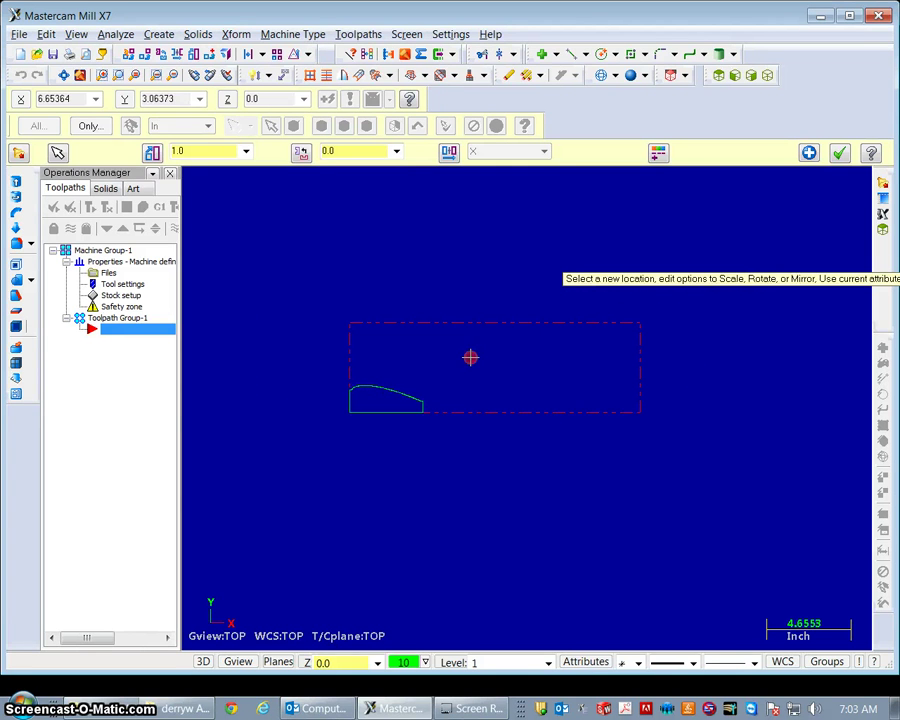
click(496, 362)
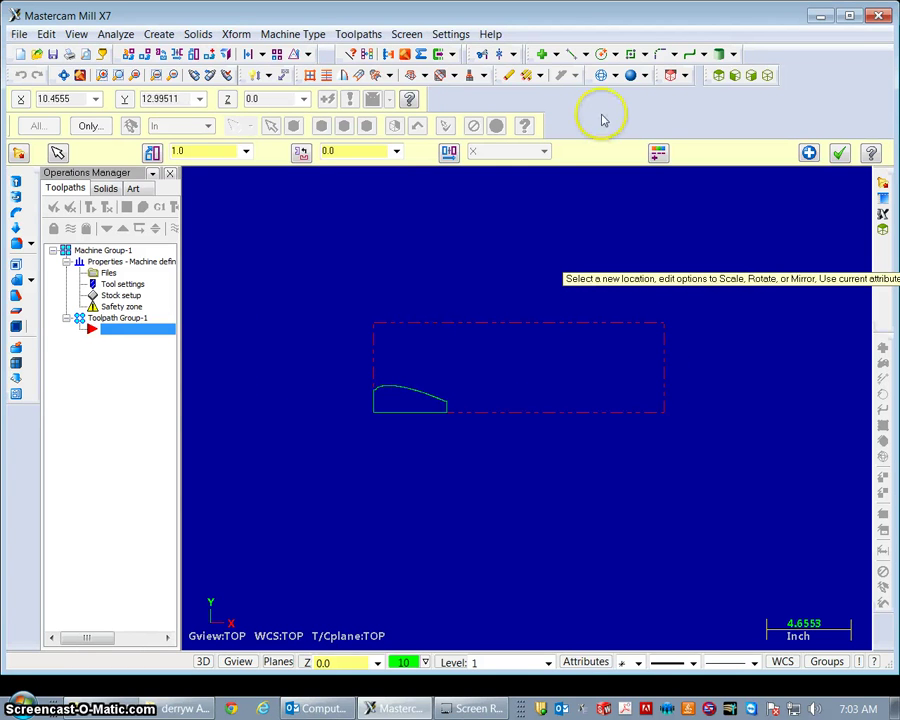
click(766, 78)
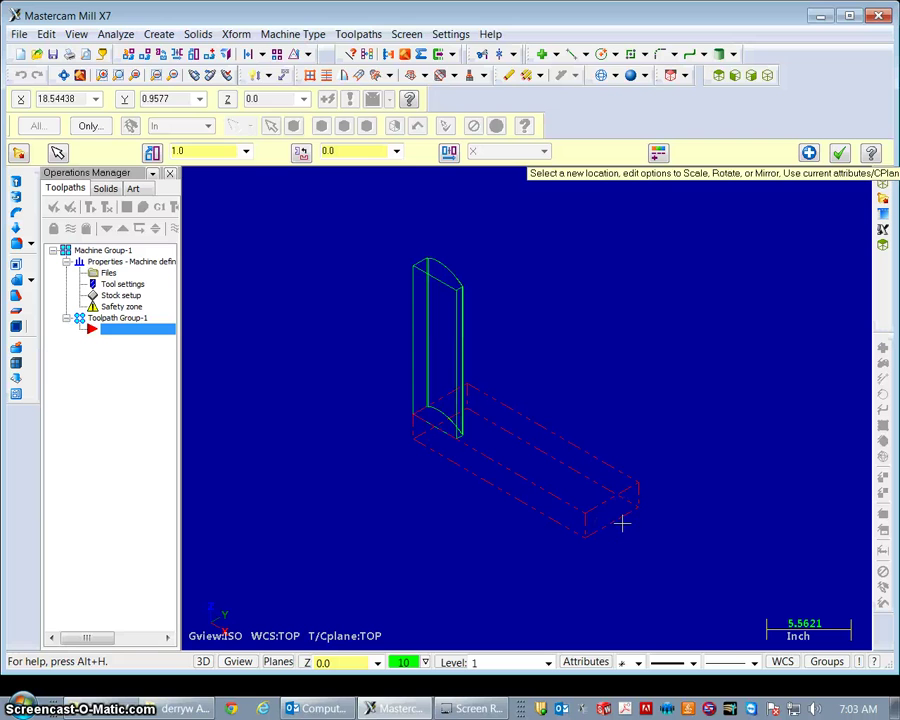
click(614, 436)
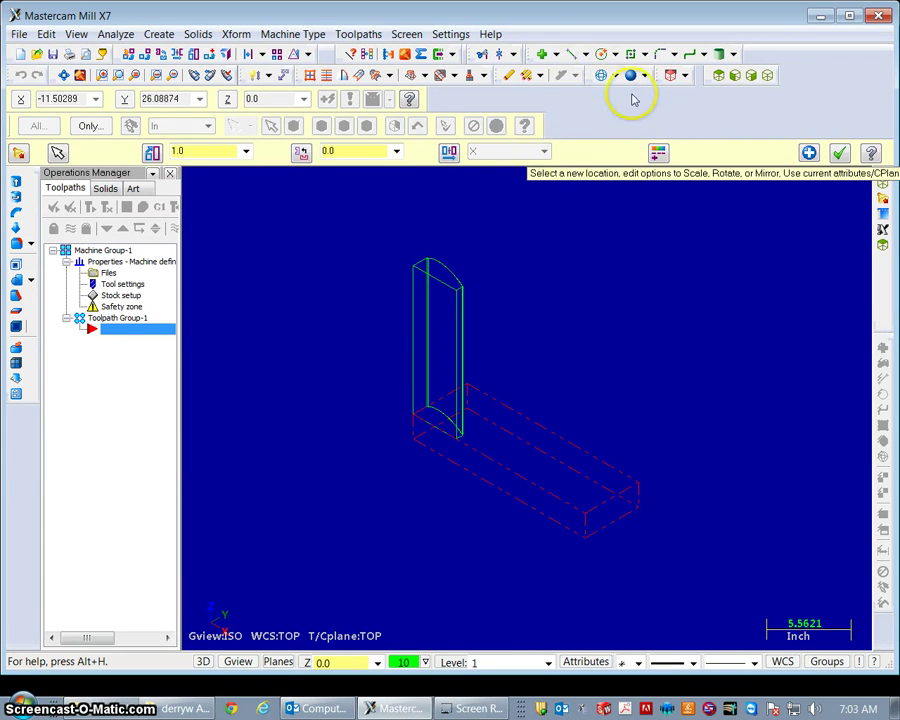
In the top view, rotate the whole airfoil 90 degrees about the origin, moving the original instead of copying it.
click(719, 76)
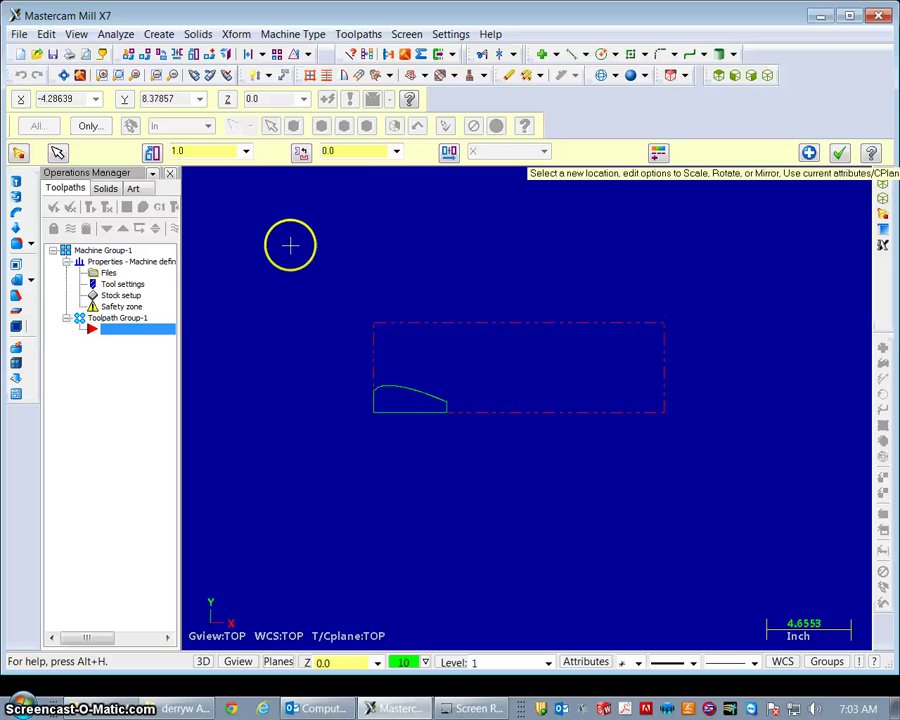
click(236, 34)
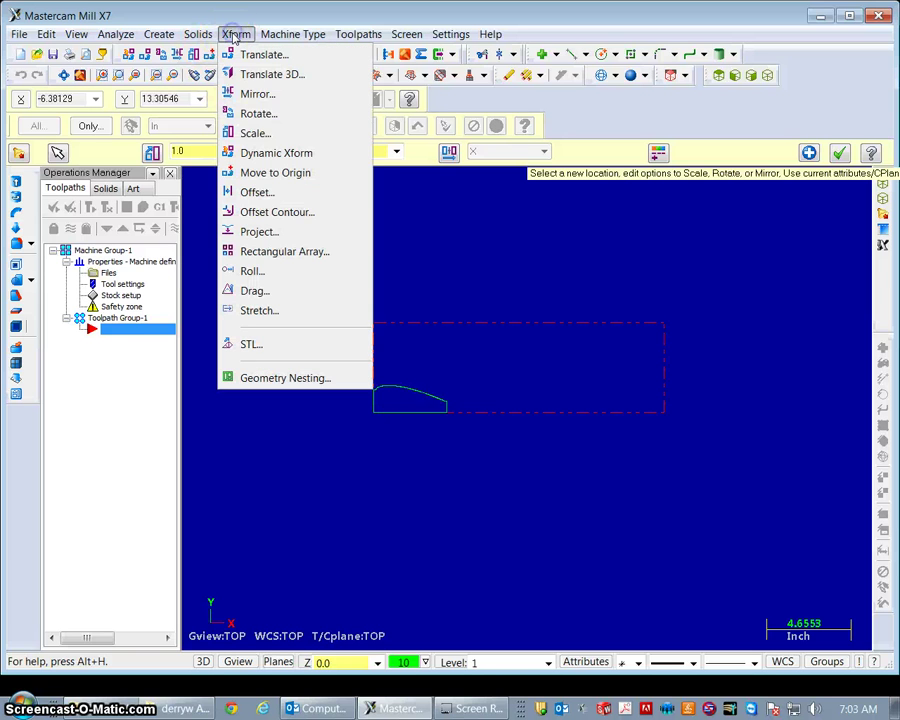
click(256, 114)
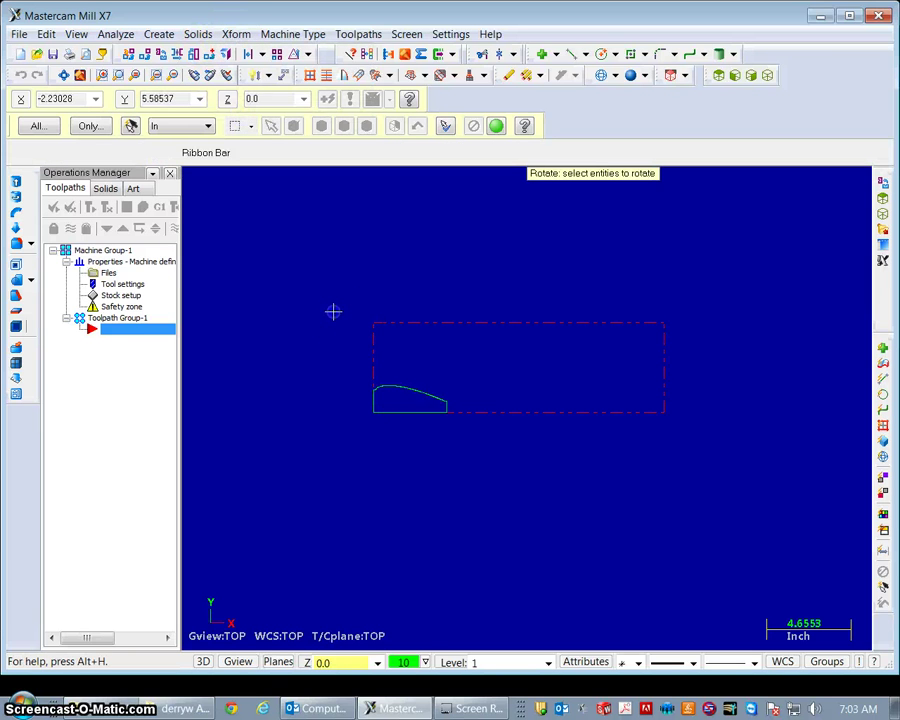
drag(333, 312, 499, 457)
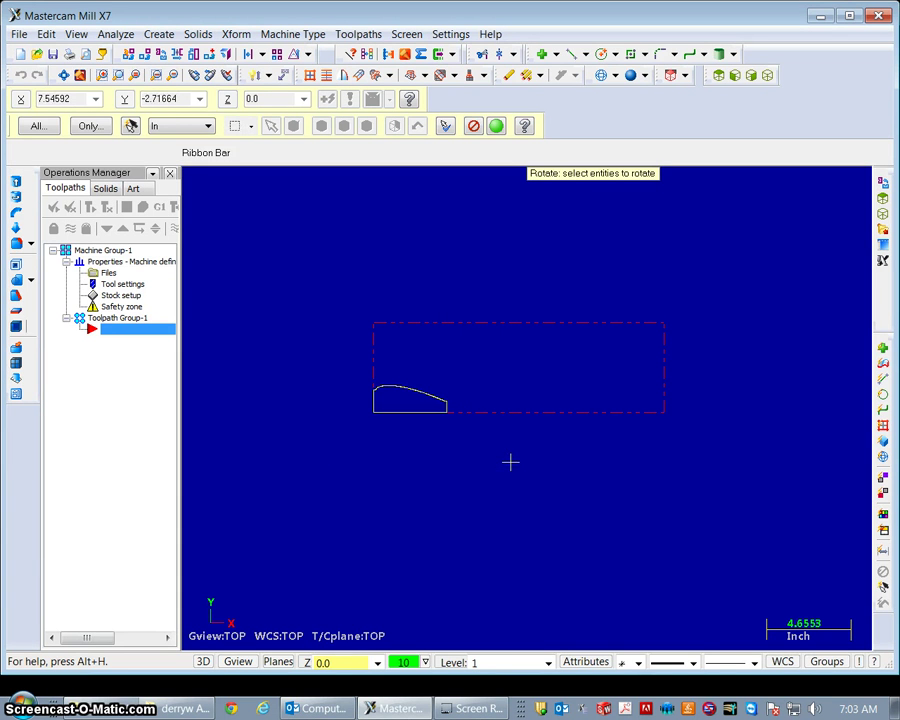
key(Return)
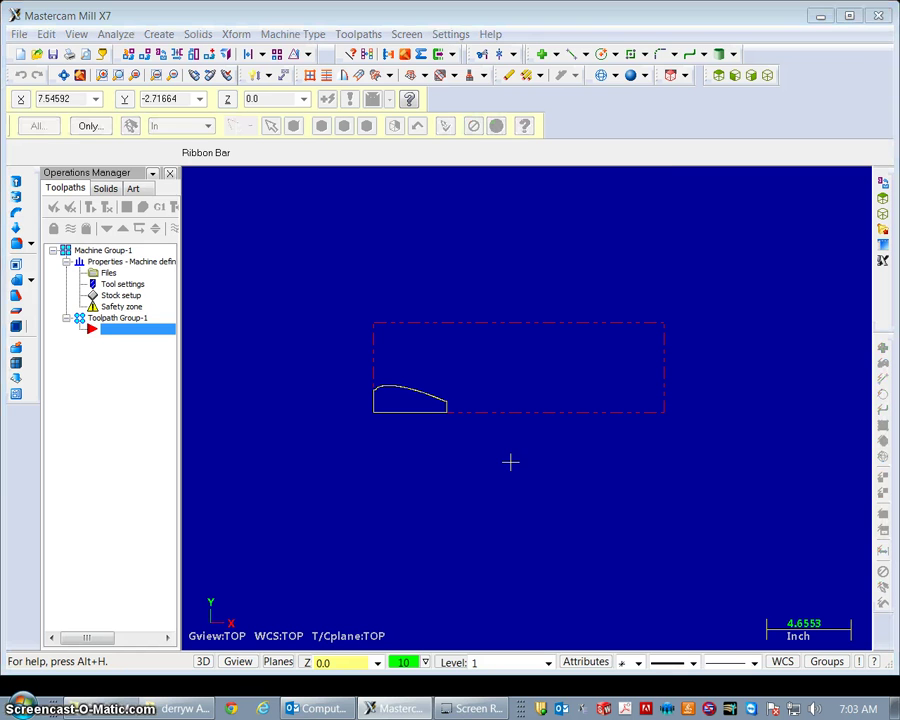
drag(552, 181, 230, 175)
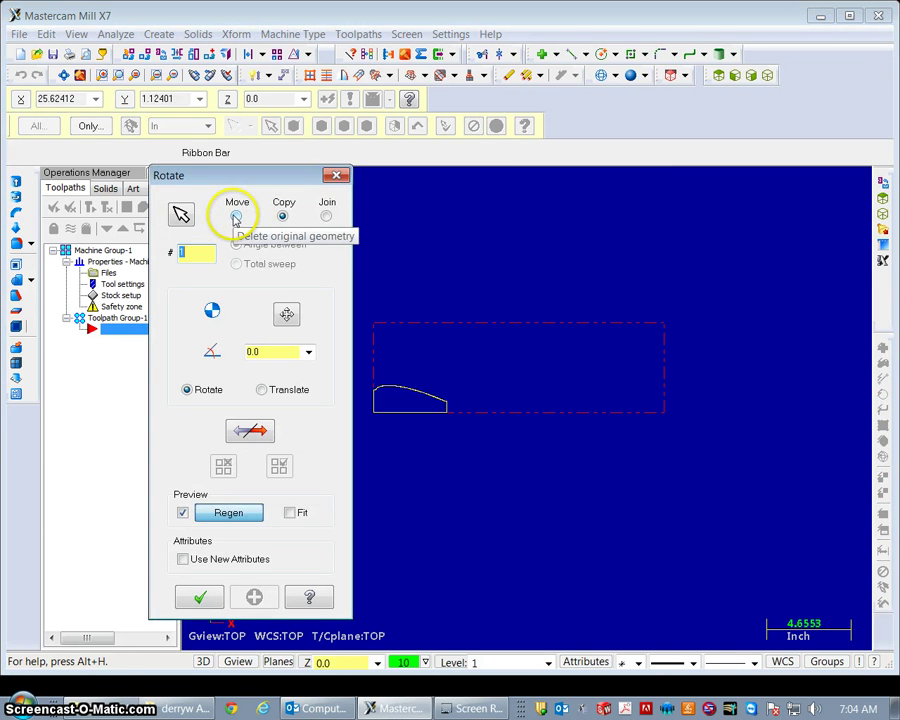
click(236, 217)
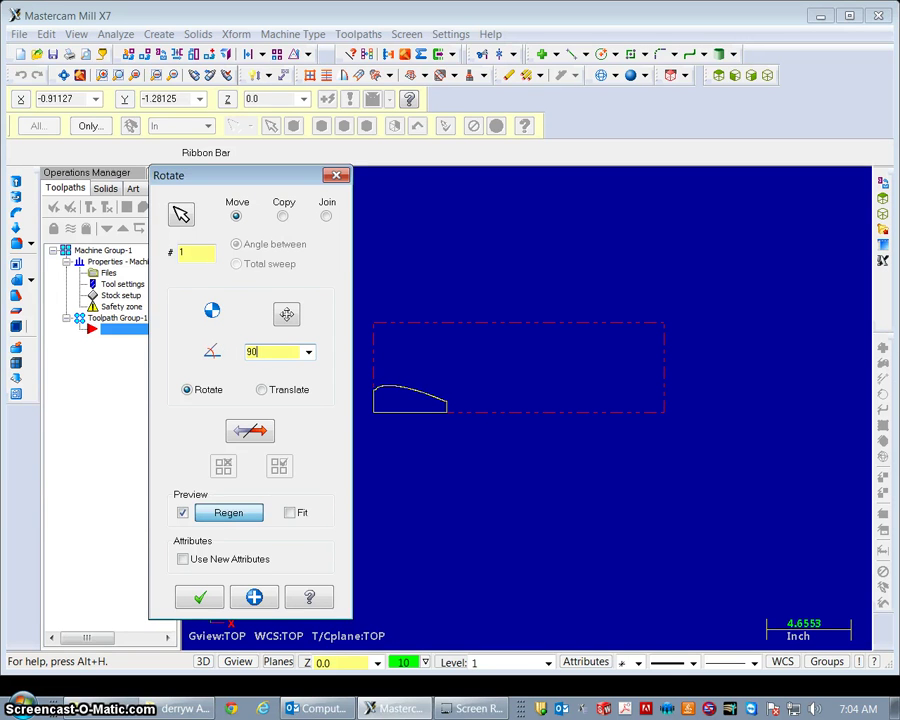
click(196, 253)
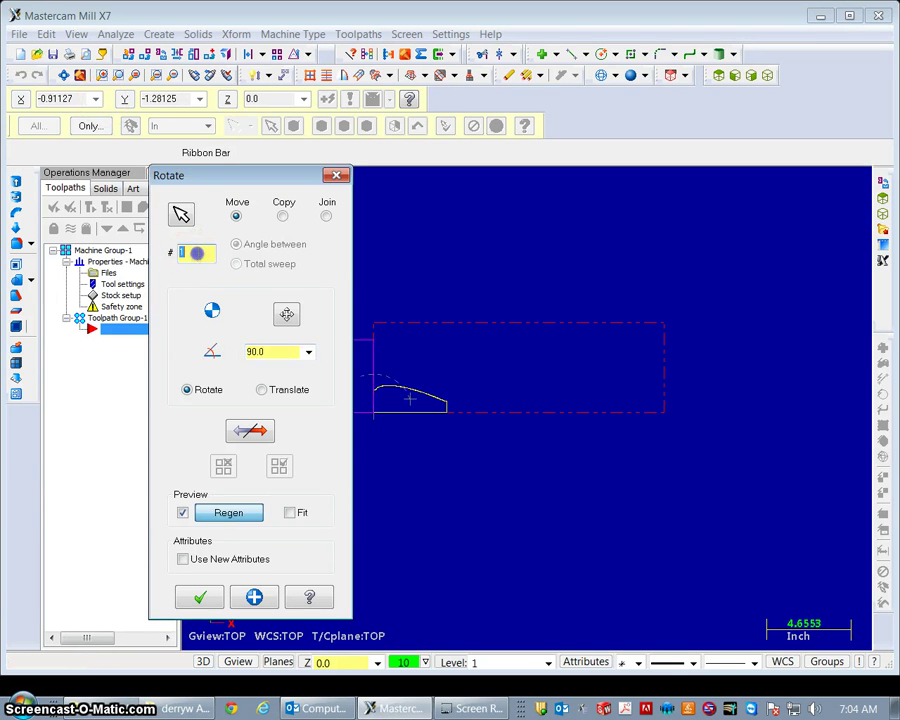
drag(294, 179, 176, 186)
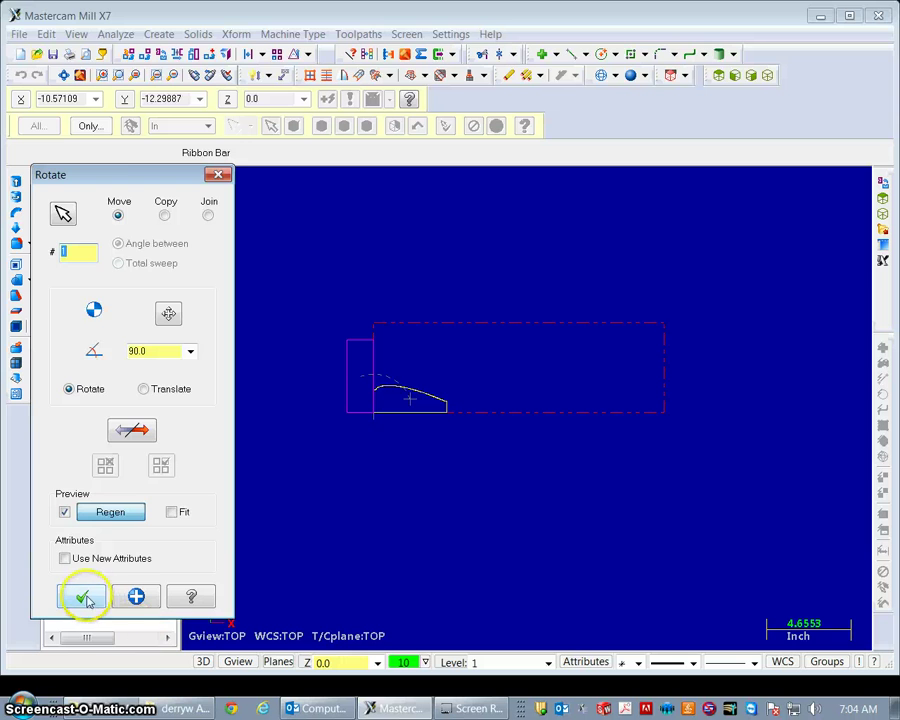
click(84, 597)
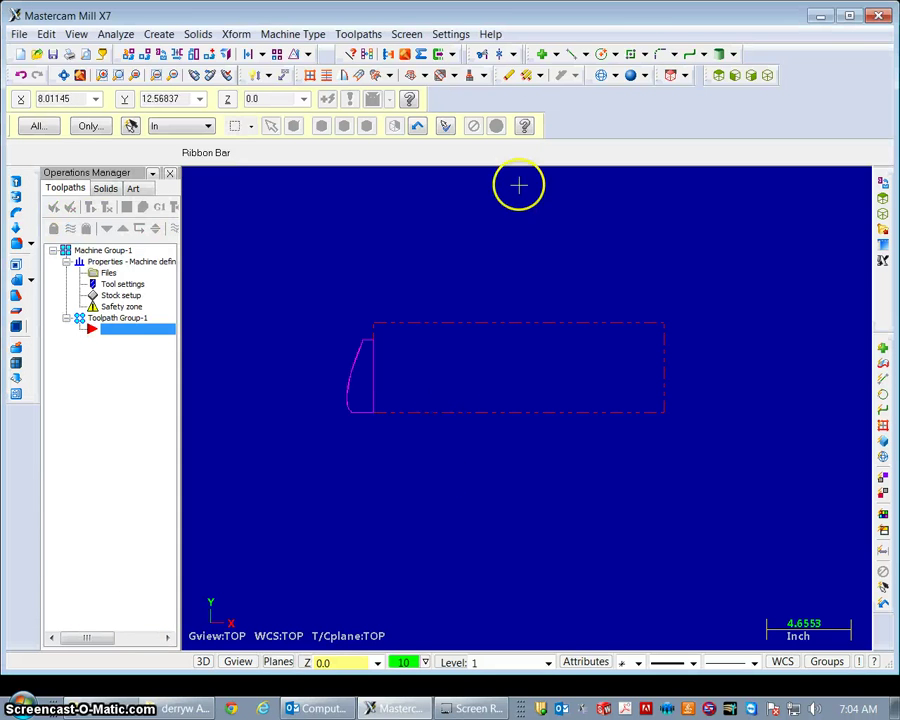
In the front view, rotate the whole airfoil -90 degrees about the origin as a move to lay it along the stock.
click(734, 77)
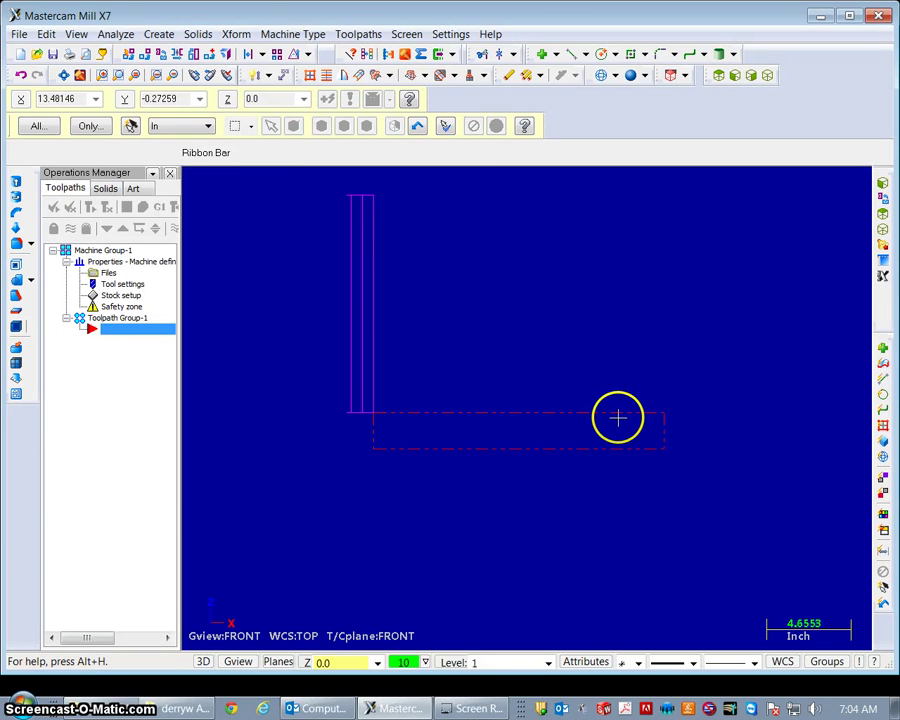
click(237, 36)
click(252, 112)
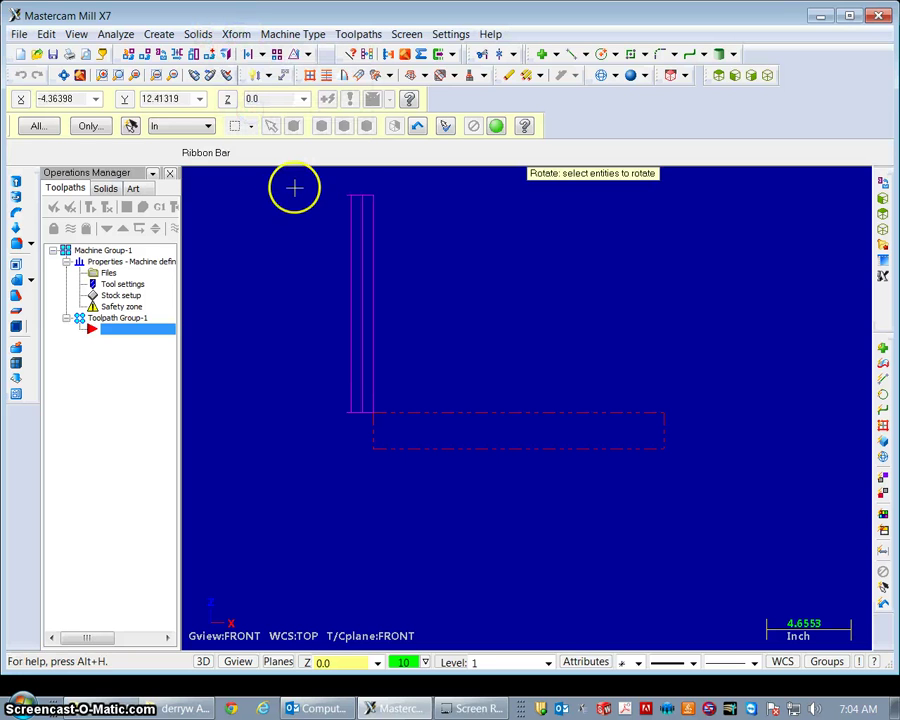
drag(312, 178, 441, 443)
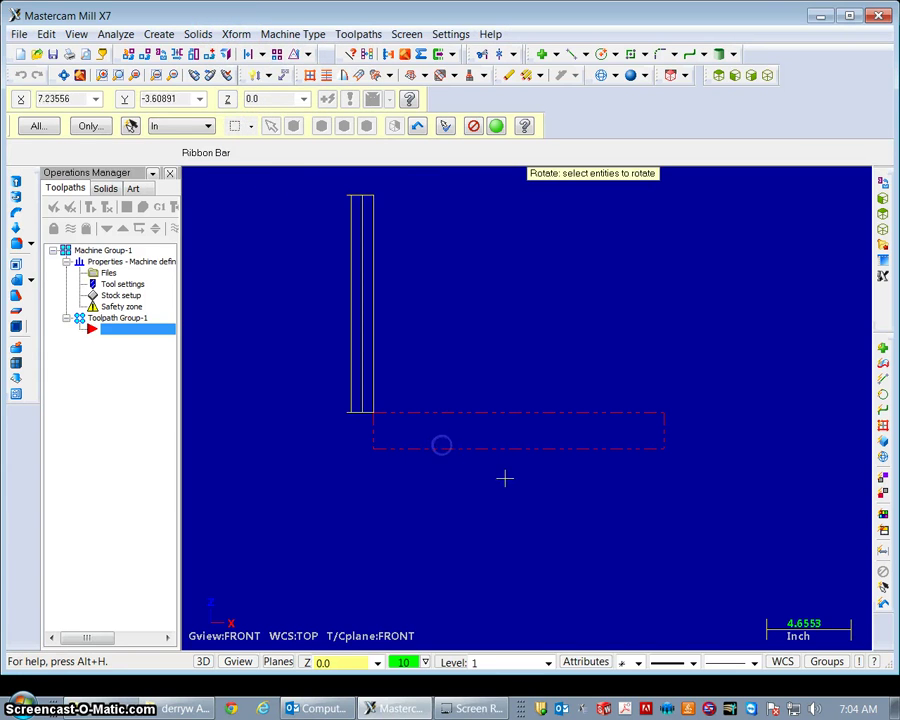
key(Return)
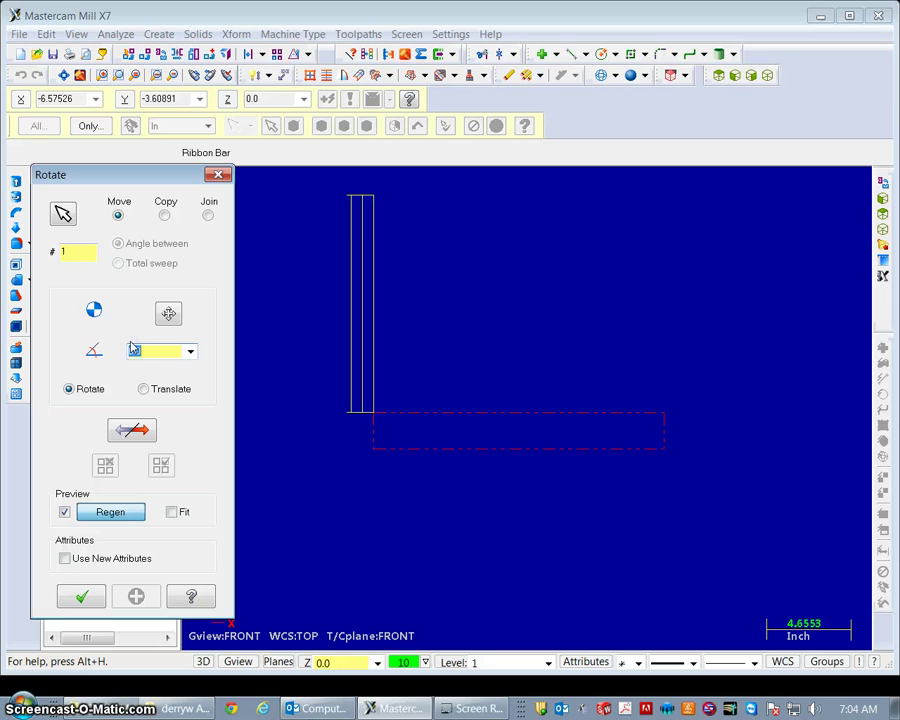
click(87, 252)
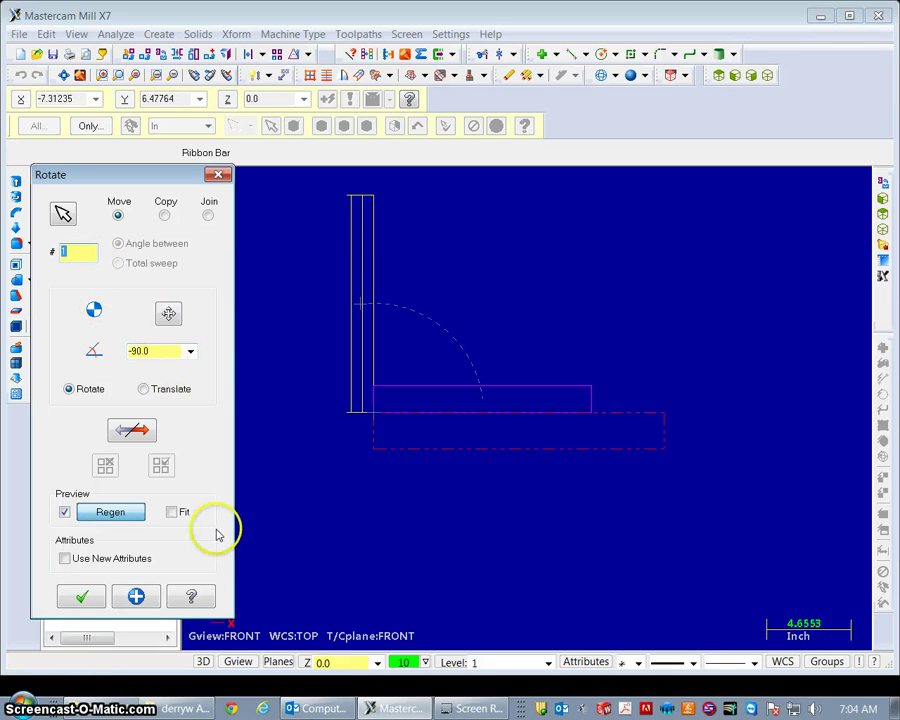
click(104, 598)
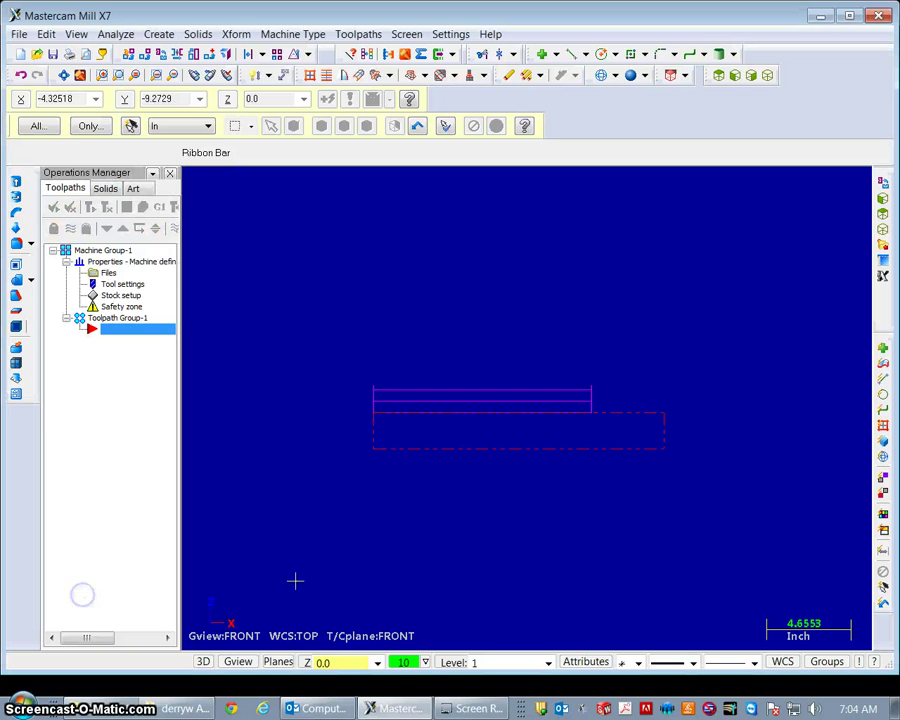
In the top view, translate the whole airfoil 2 inches in X and 0.5 inch in Y, moving the original.
click(768, 77)
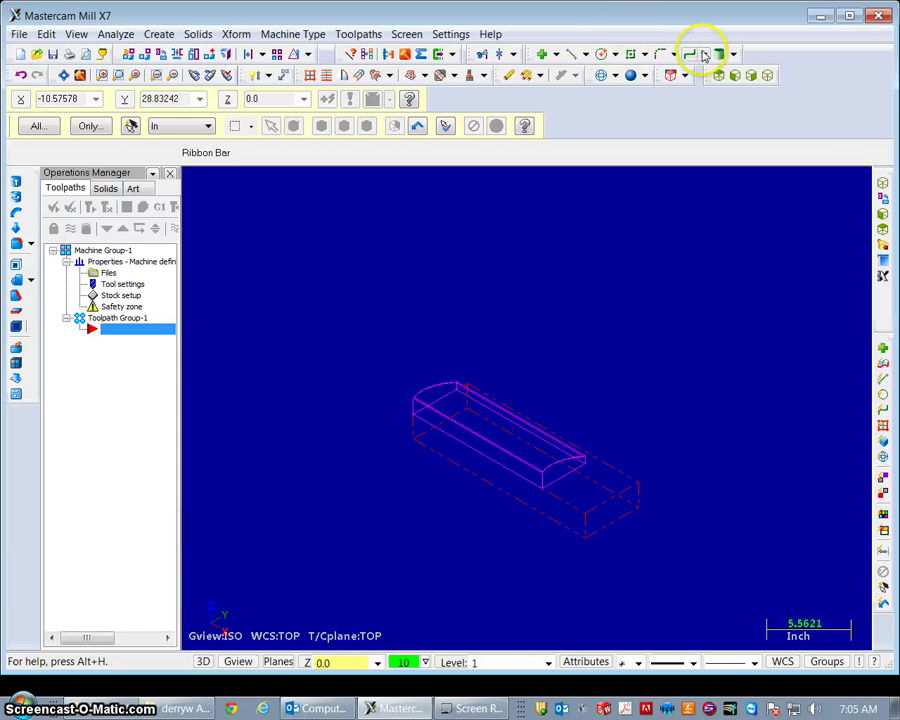
click(718, 77)
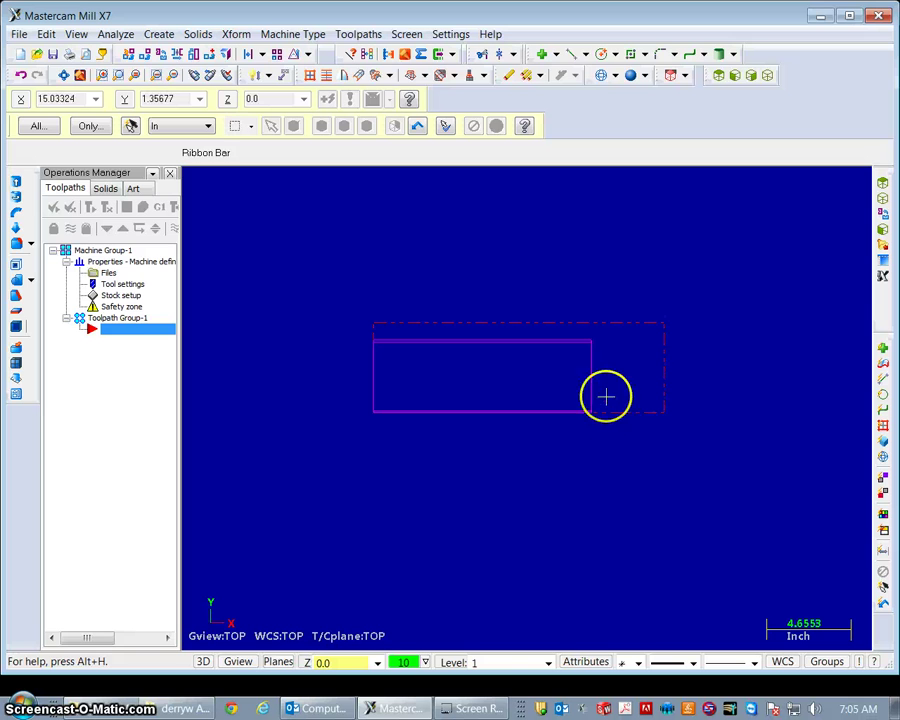
click(240, 35)
click(263, 54)
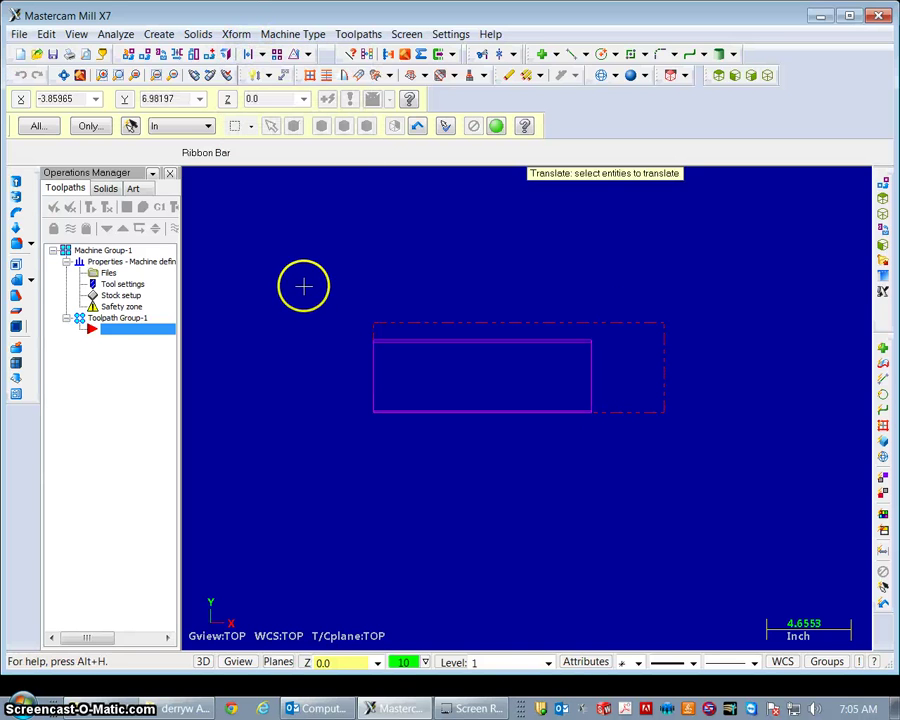
drag(304, 278, 649, 464)
key(Return)
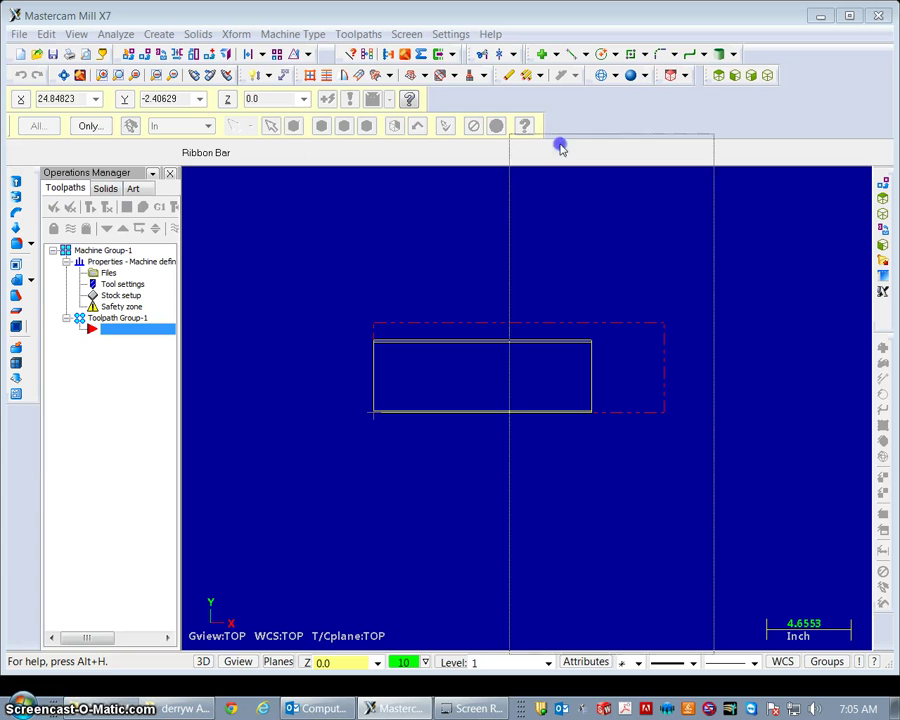
click(185, 152)
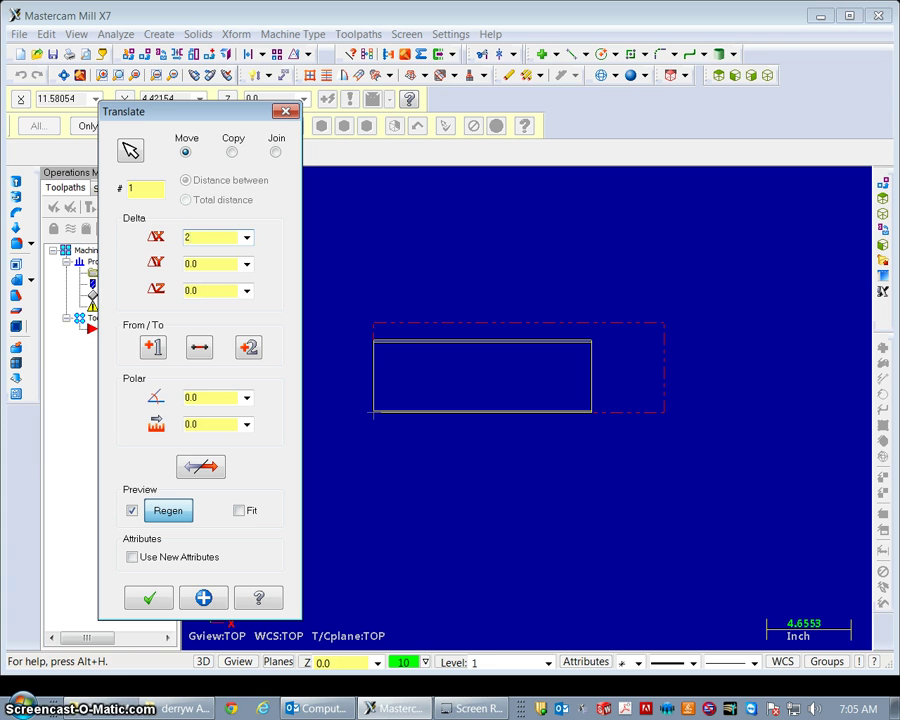
click(178, 264)
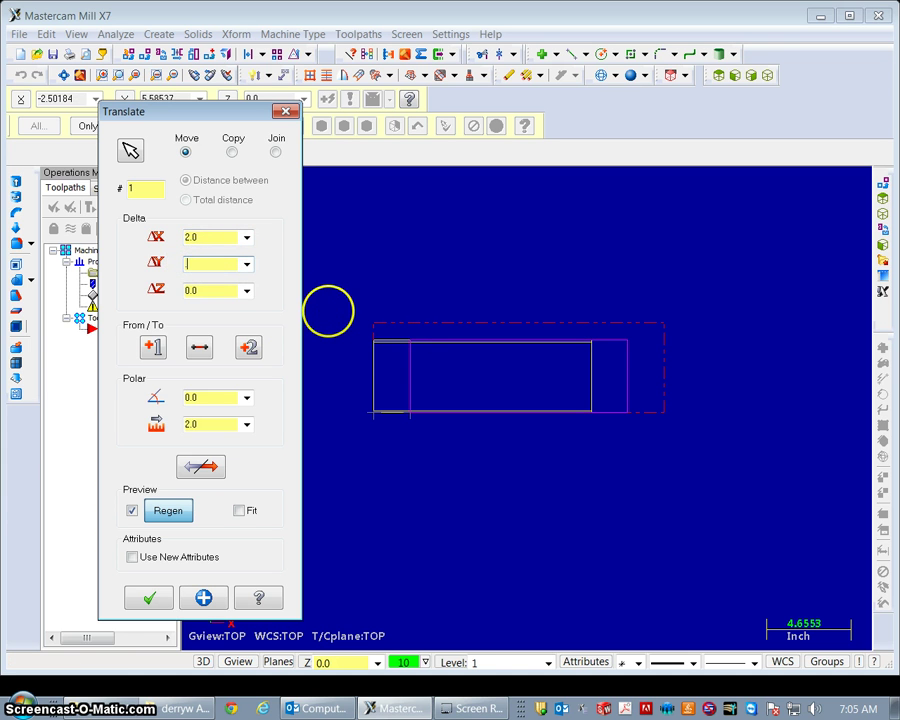
text(.5)
click(216, 290)
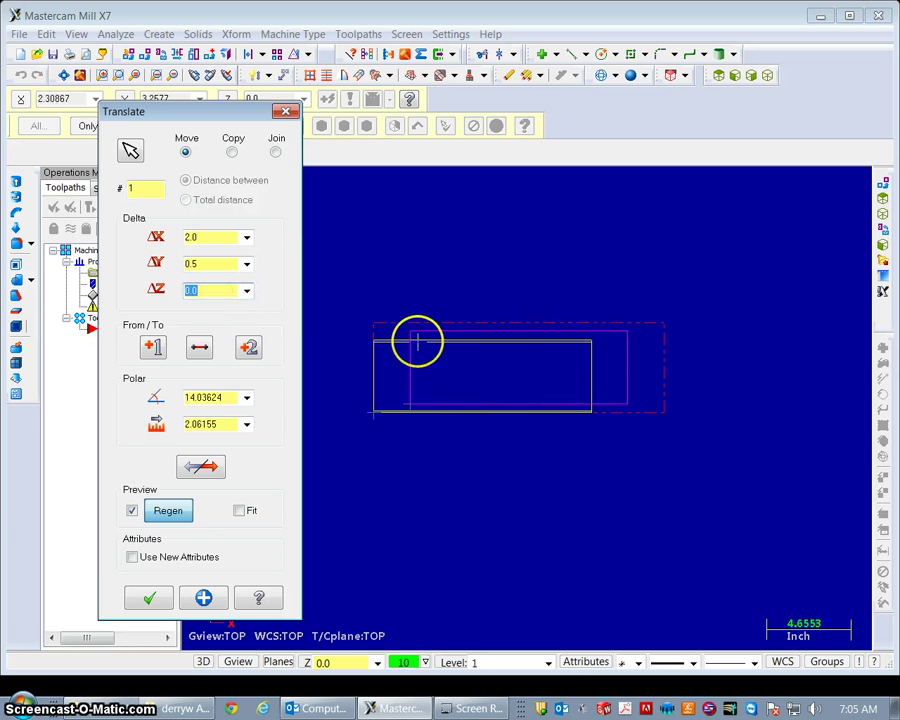
click(155, 598)
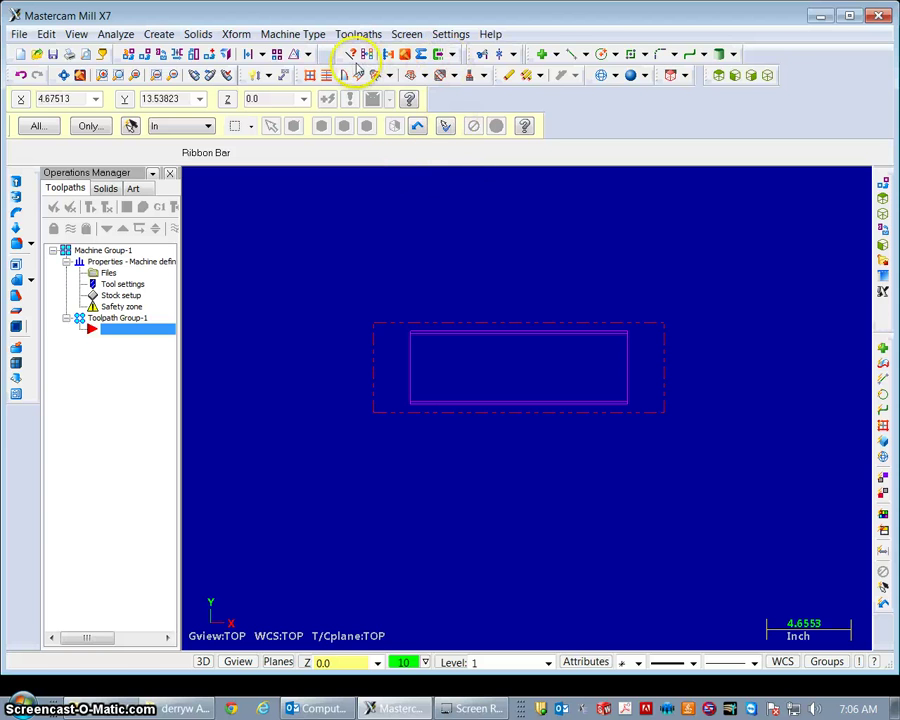
In the right side view, translate the whole airfoil -2 inches in Y as a move, and check its placement in the isometric view.
click(751, 76)
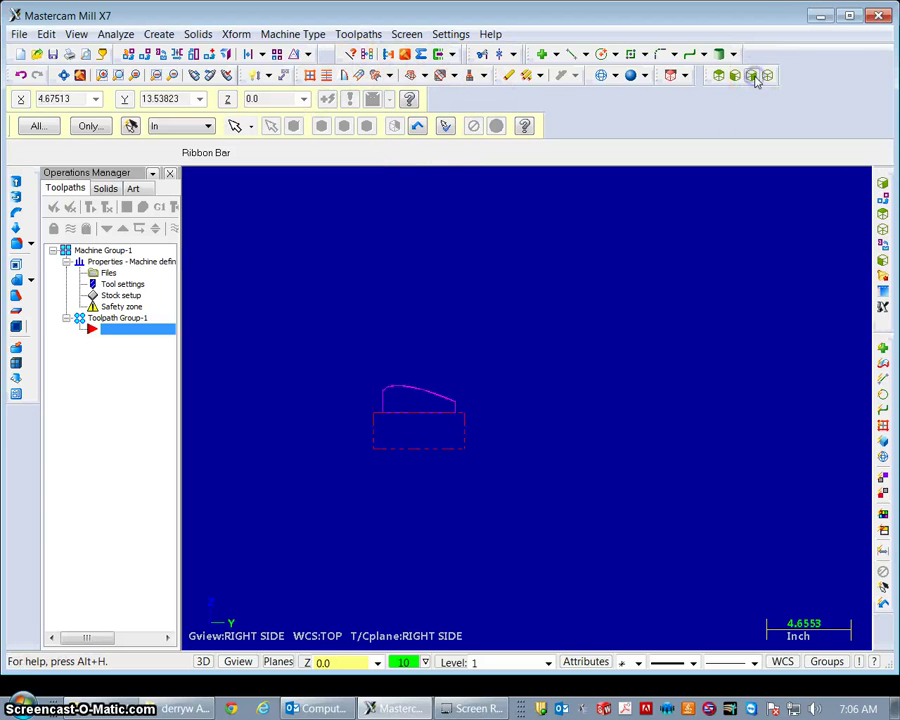
scroll(441, 510, up, 3)
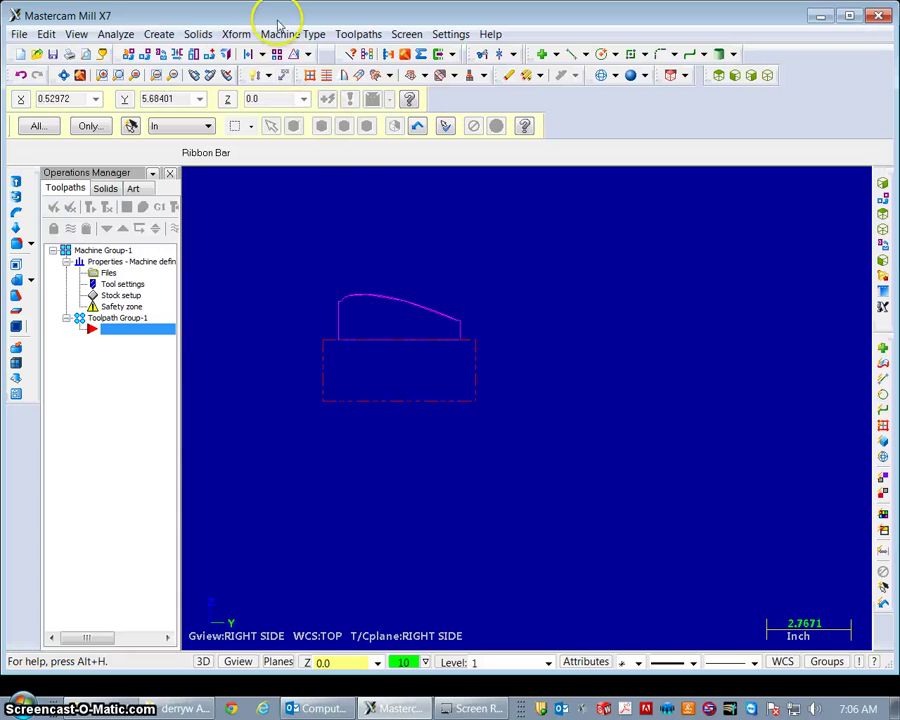
click(236, 36)
click(252, 53)
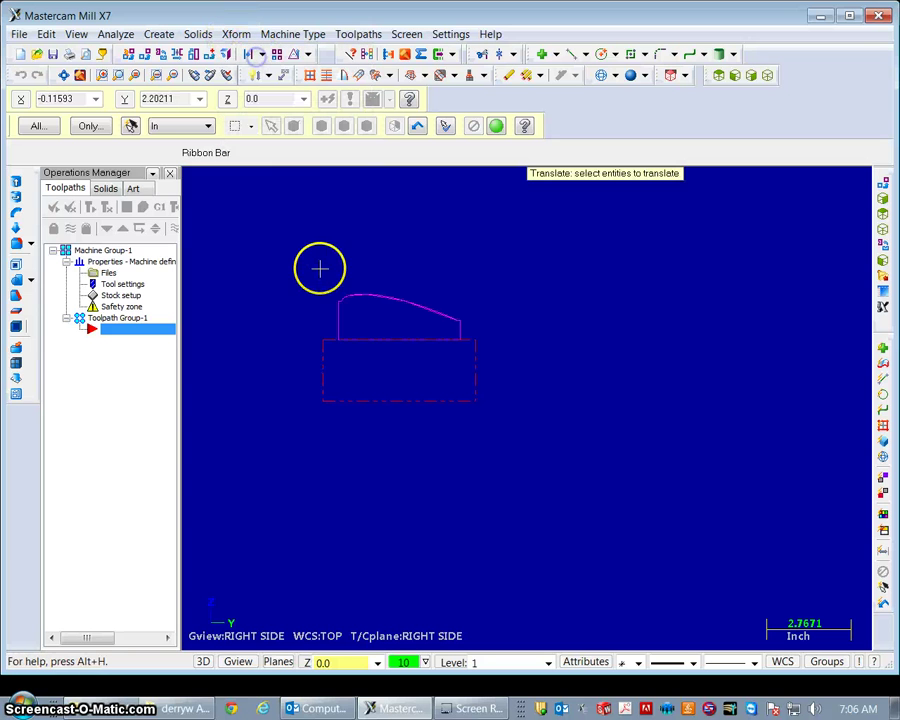
drag(306, 260, 509, 372)
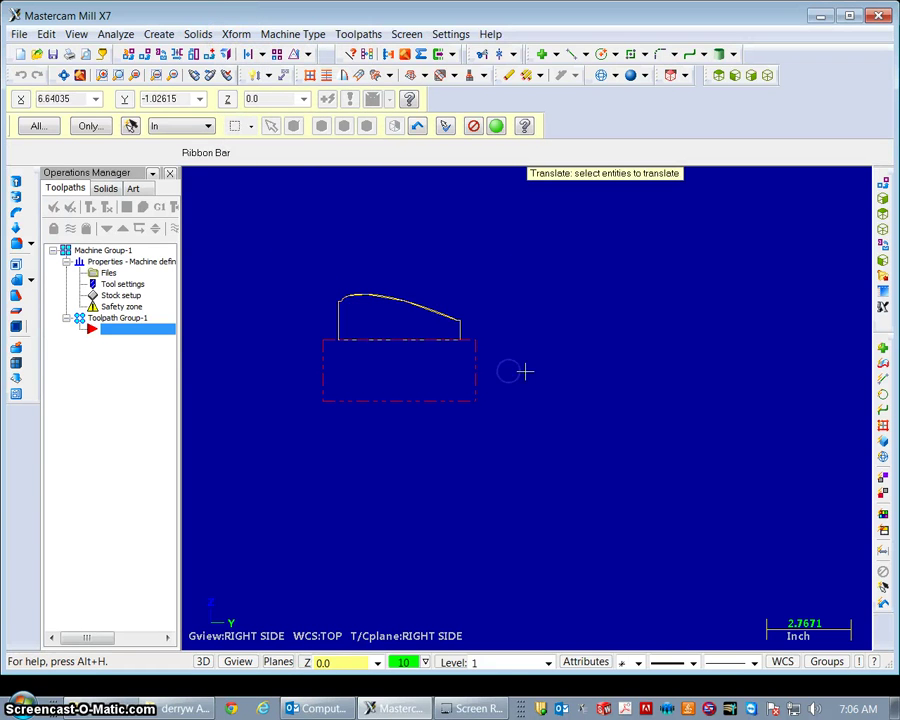
key(Return)
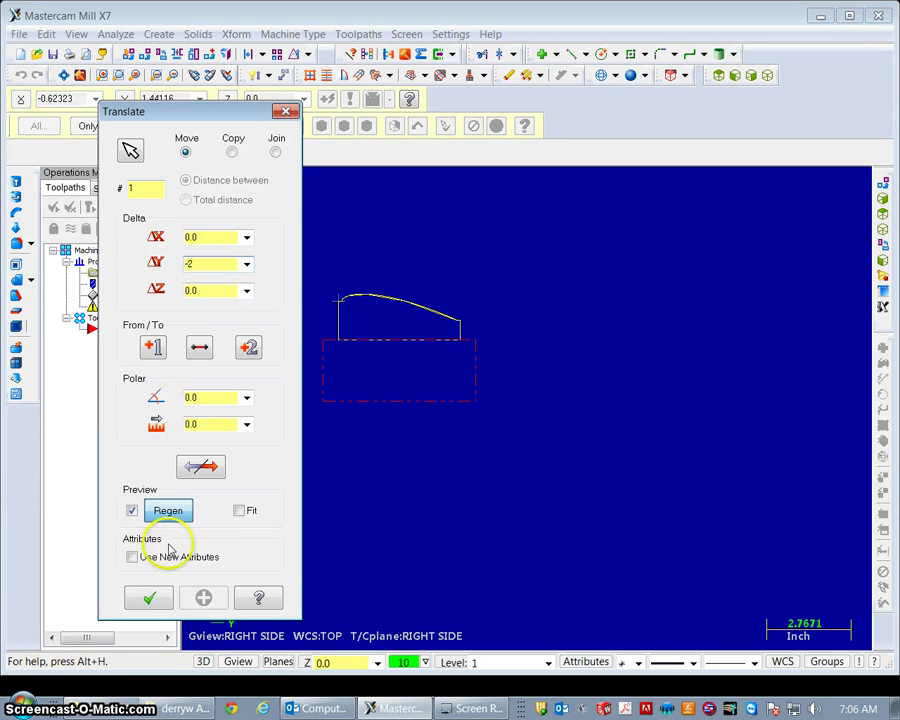
click(222, 398)
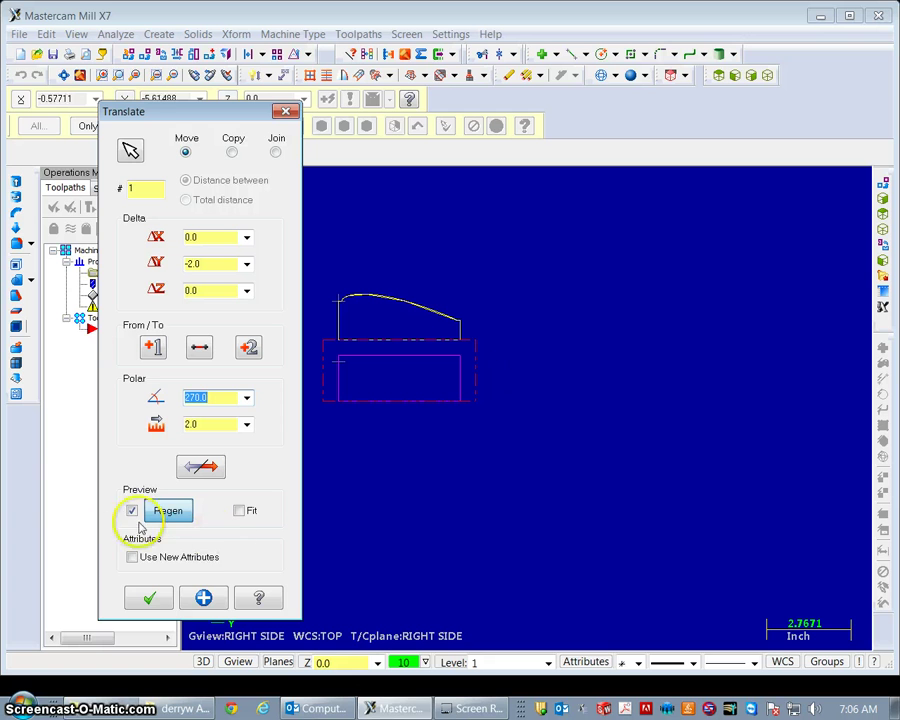
click(150, 599)
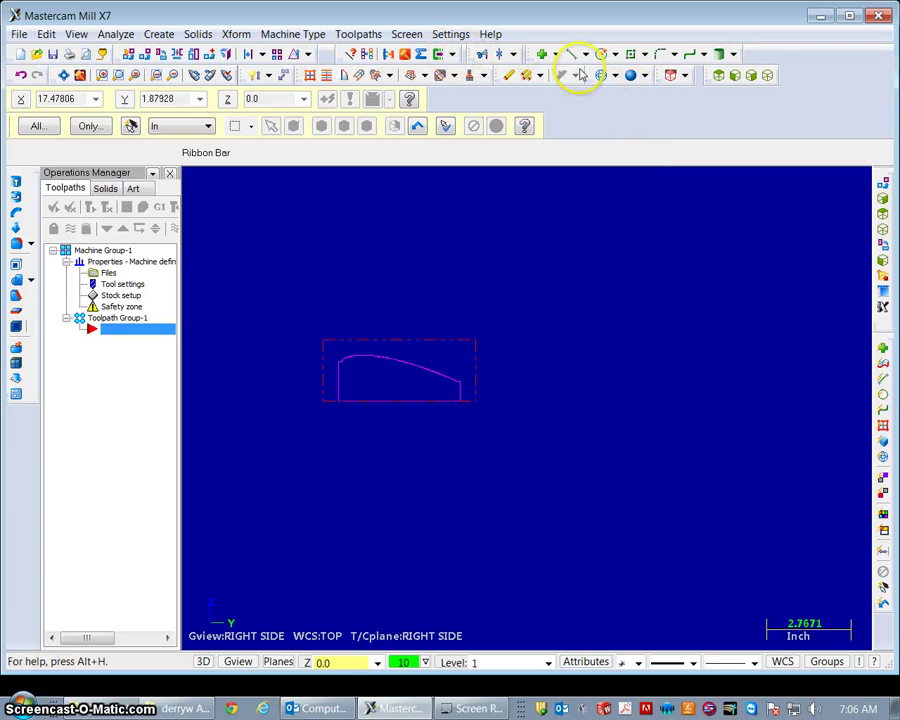
click(767, 77)
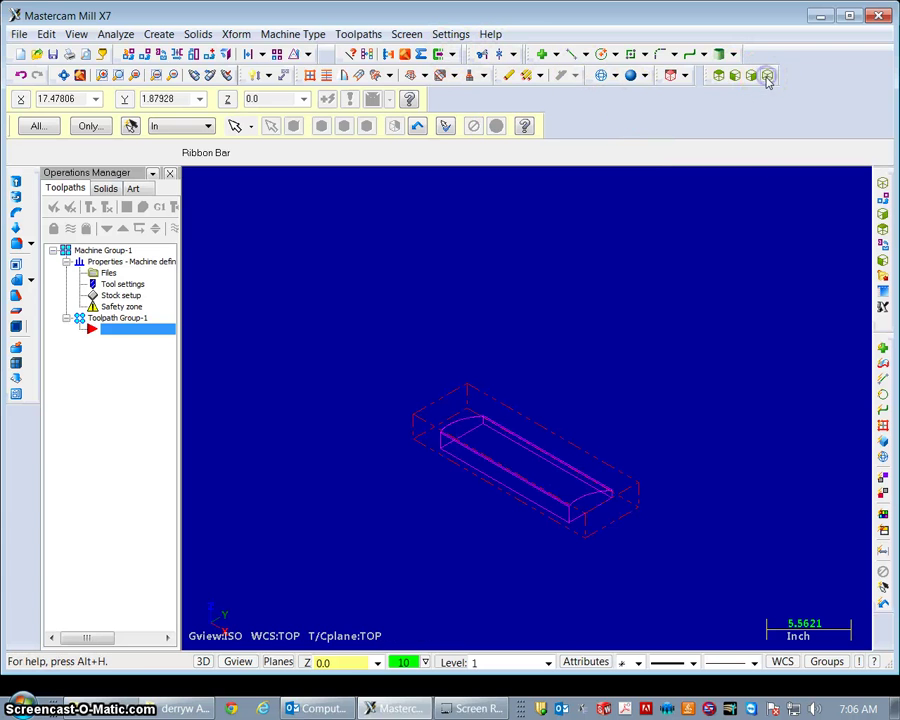
scroll(660, 516, down, 1)
scroll(660, 516, up, 2)
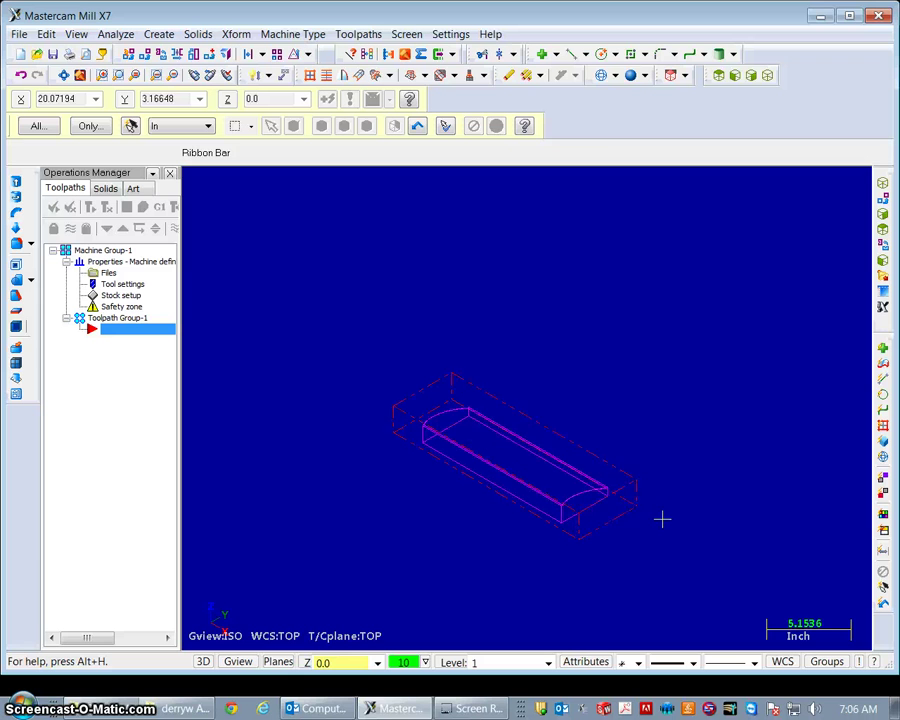